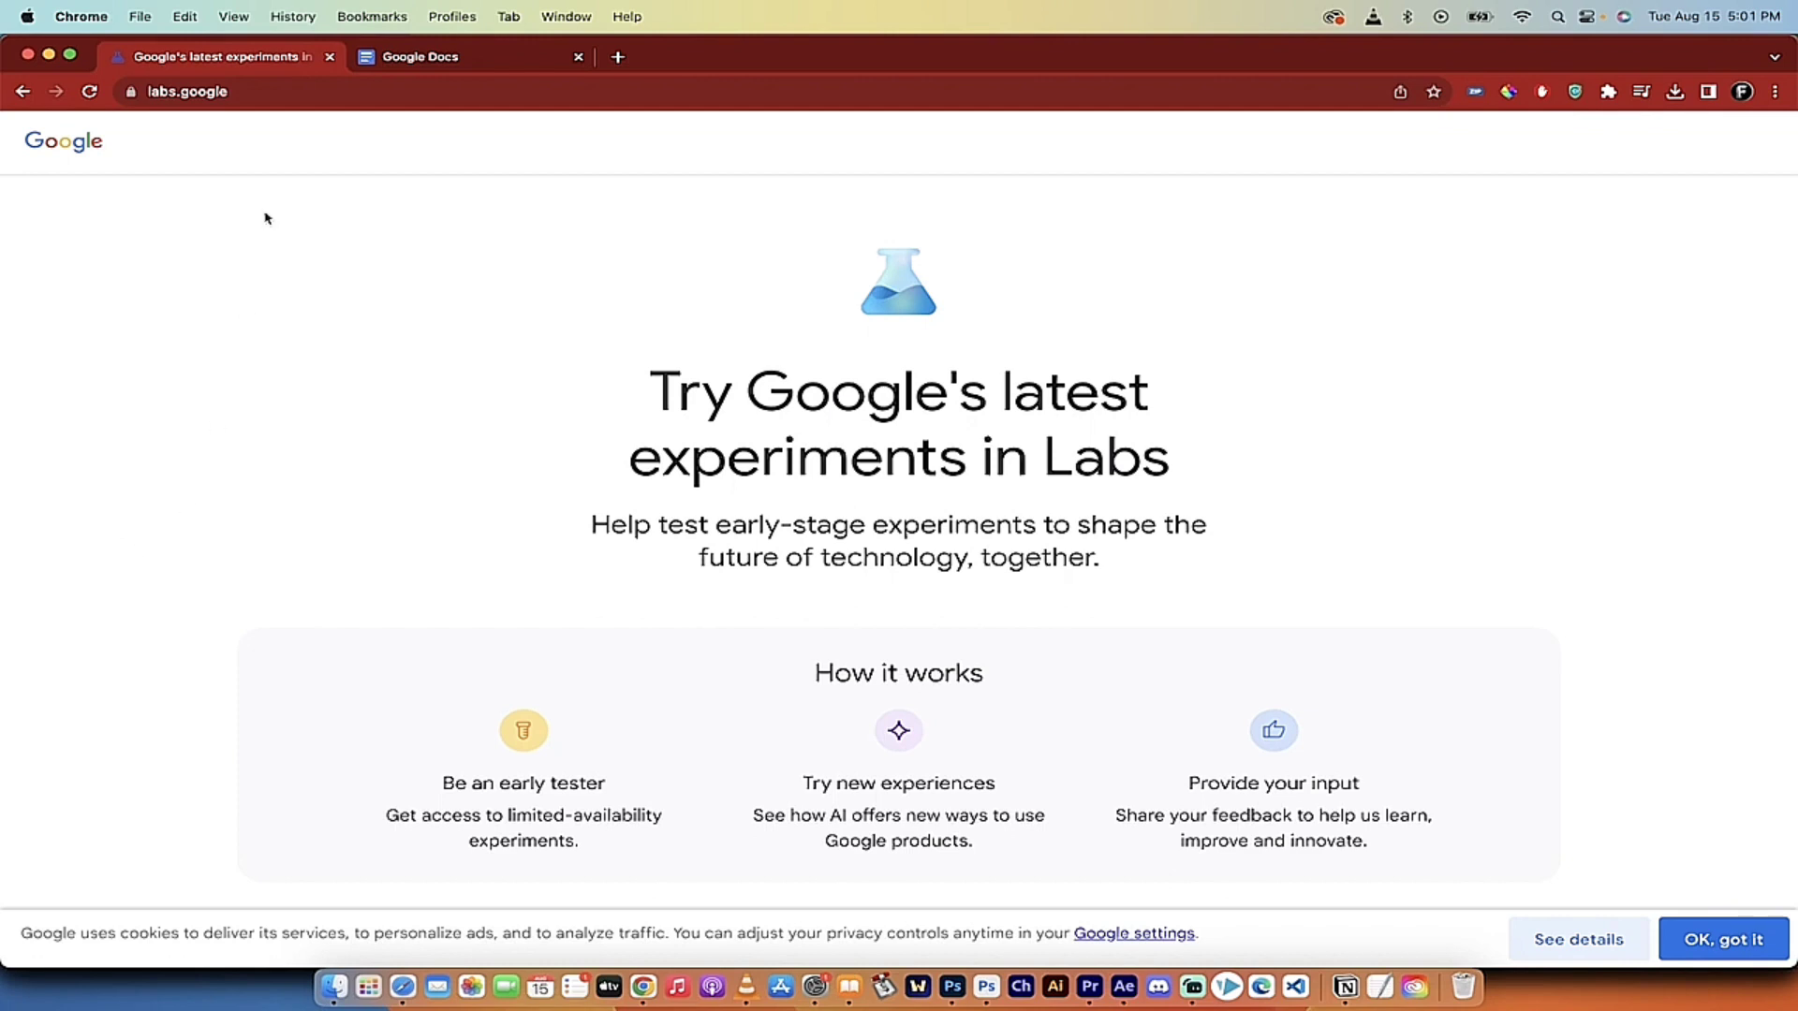
Step: Join the Google Workspace waitlist from the labs.google page, and close the Workspace Labs sign-up page
left_click(309, 93)
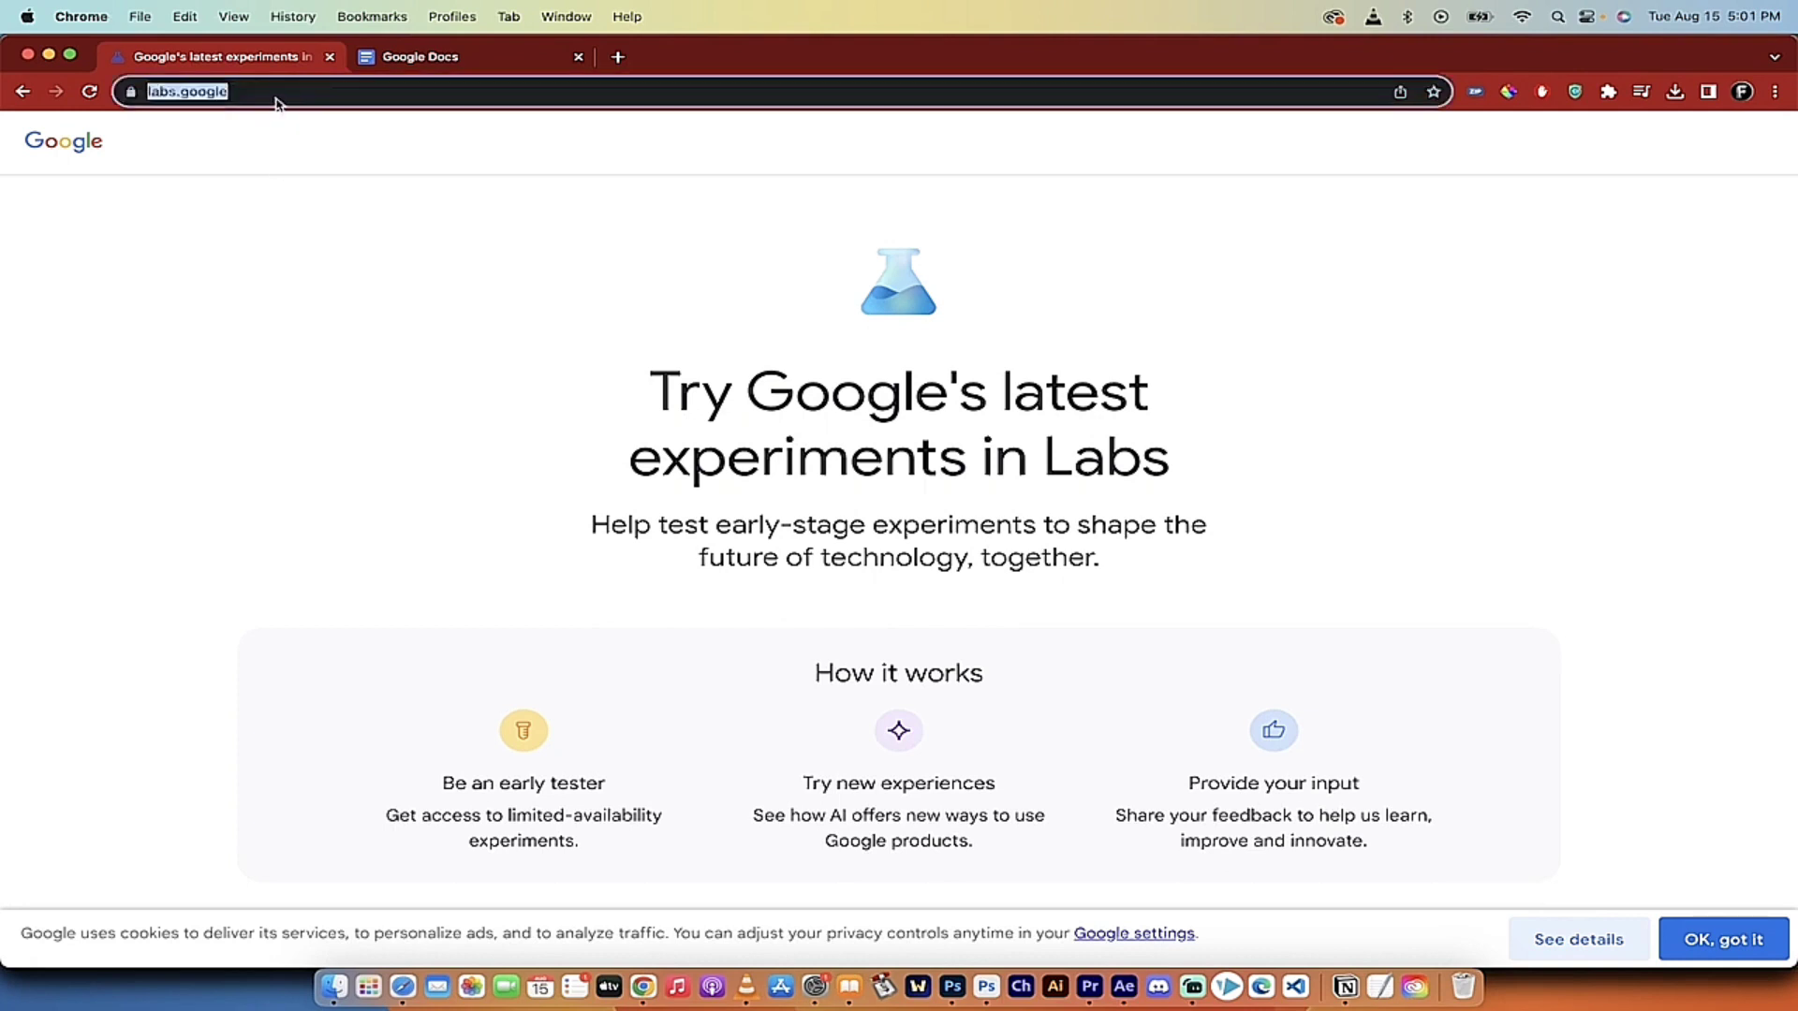
left_click(276, 98)
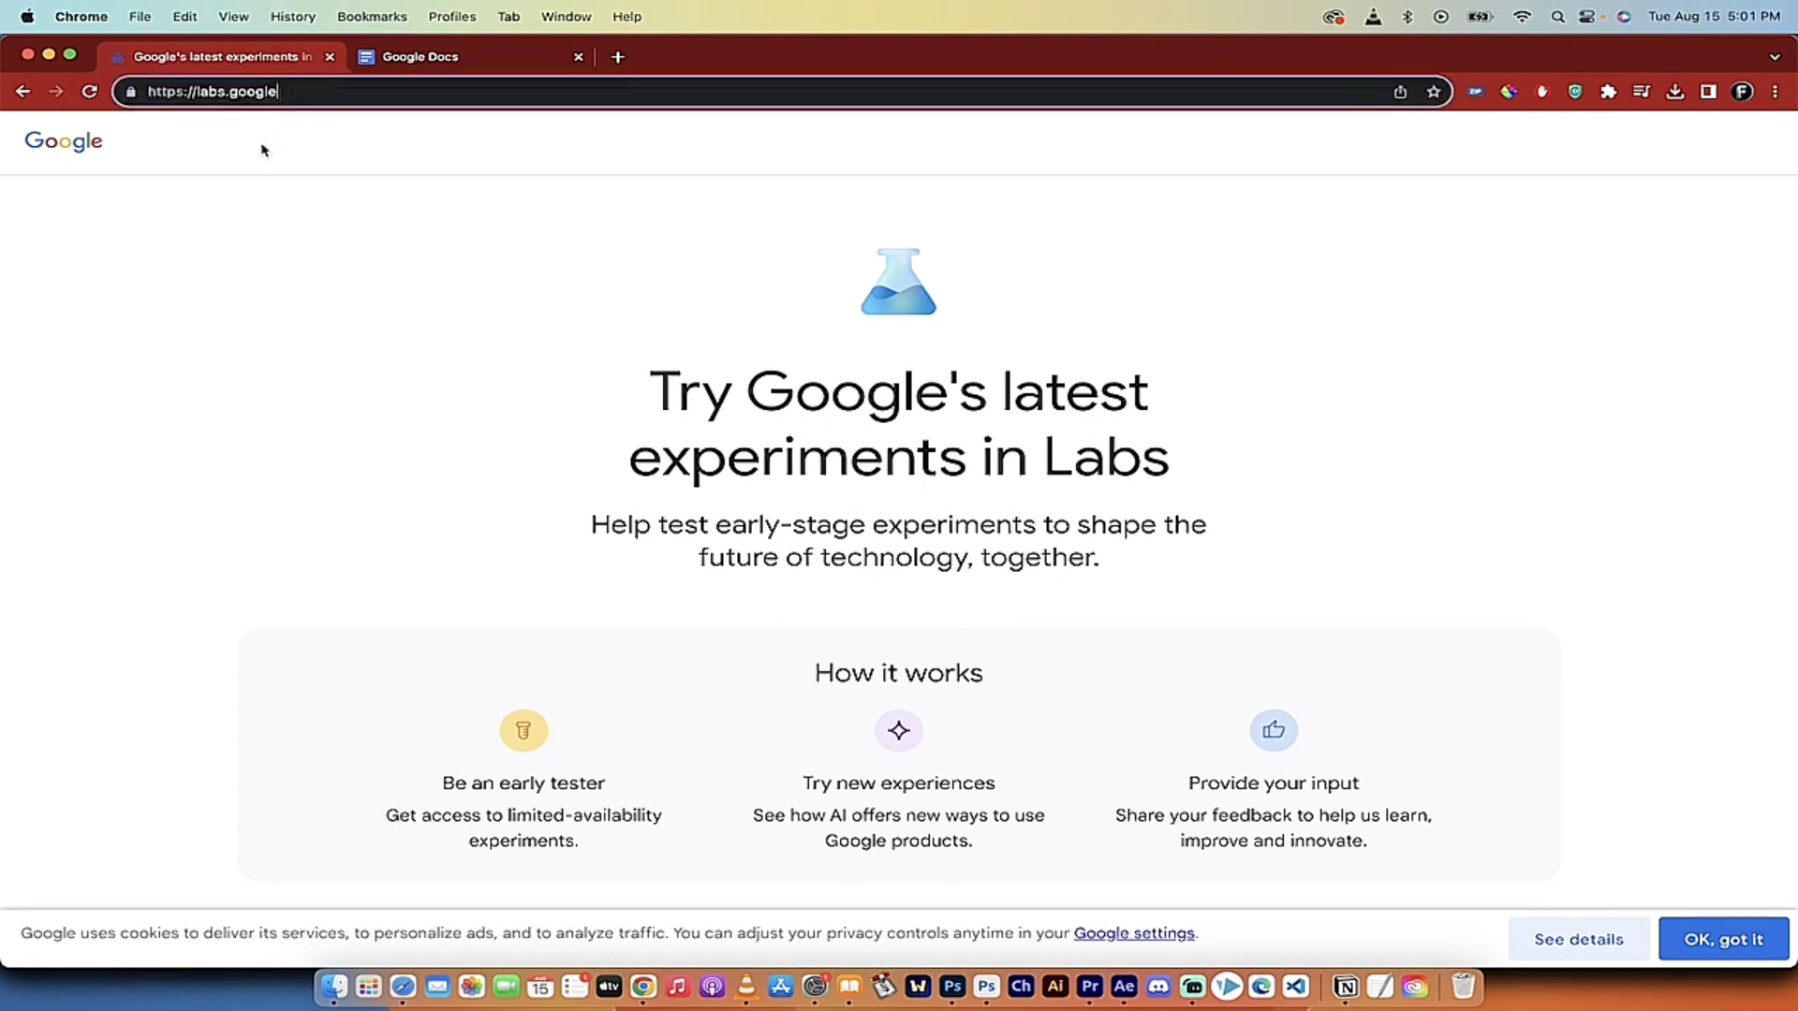
triple_click(326, 89)
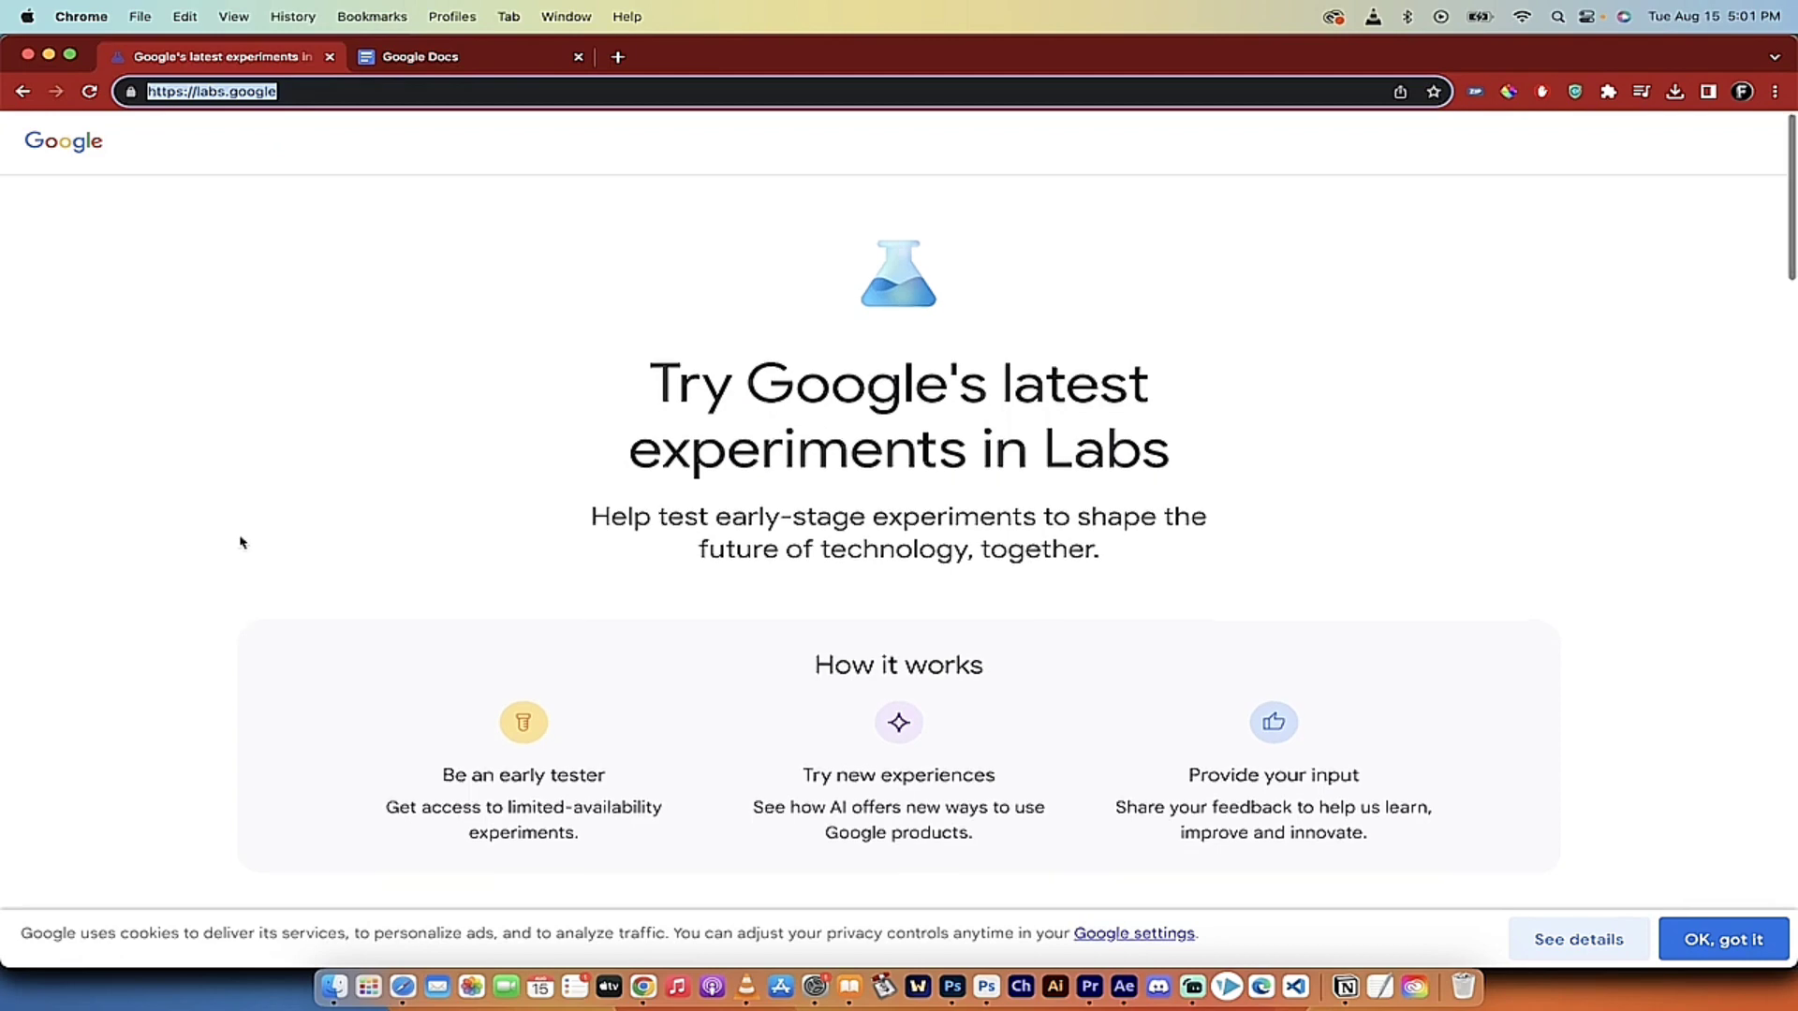
scroll(241, 542, "down", 3)
scroll(241, 542, "down", 5)
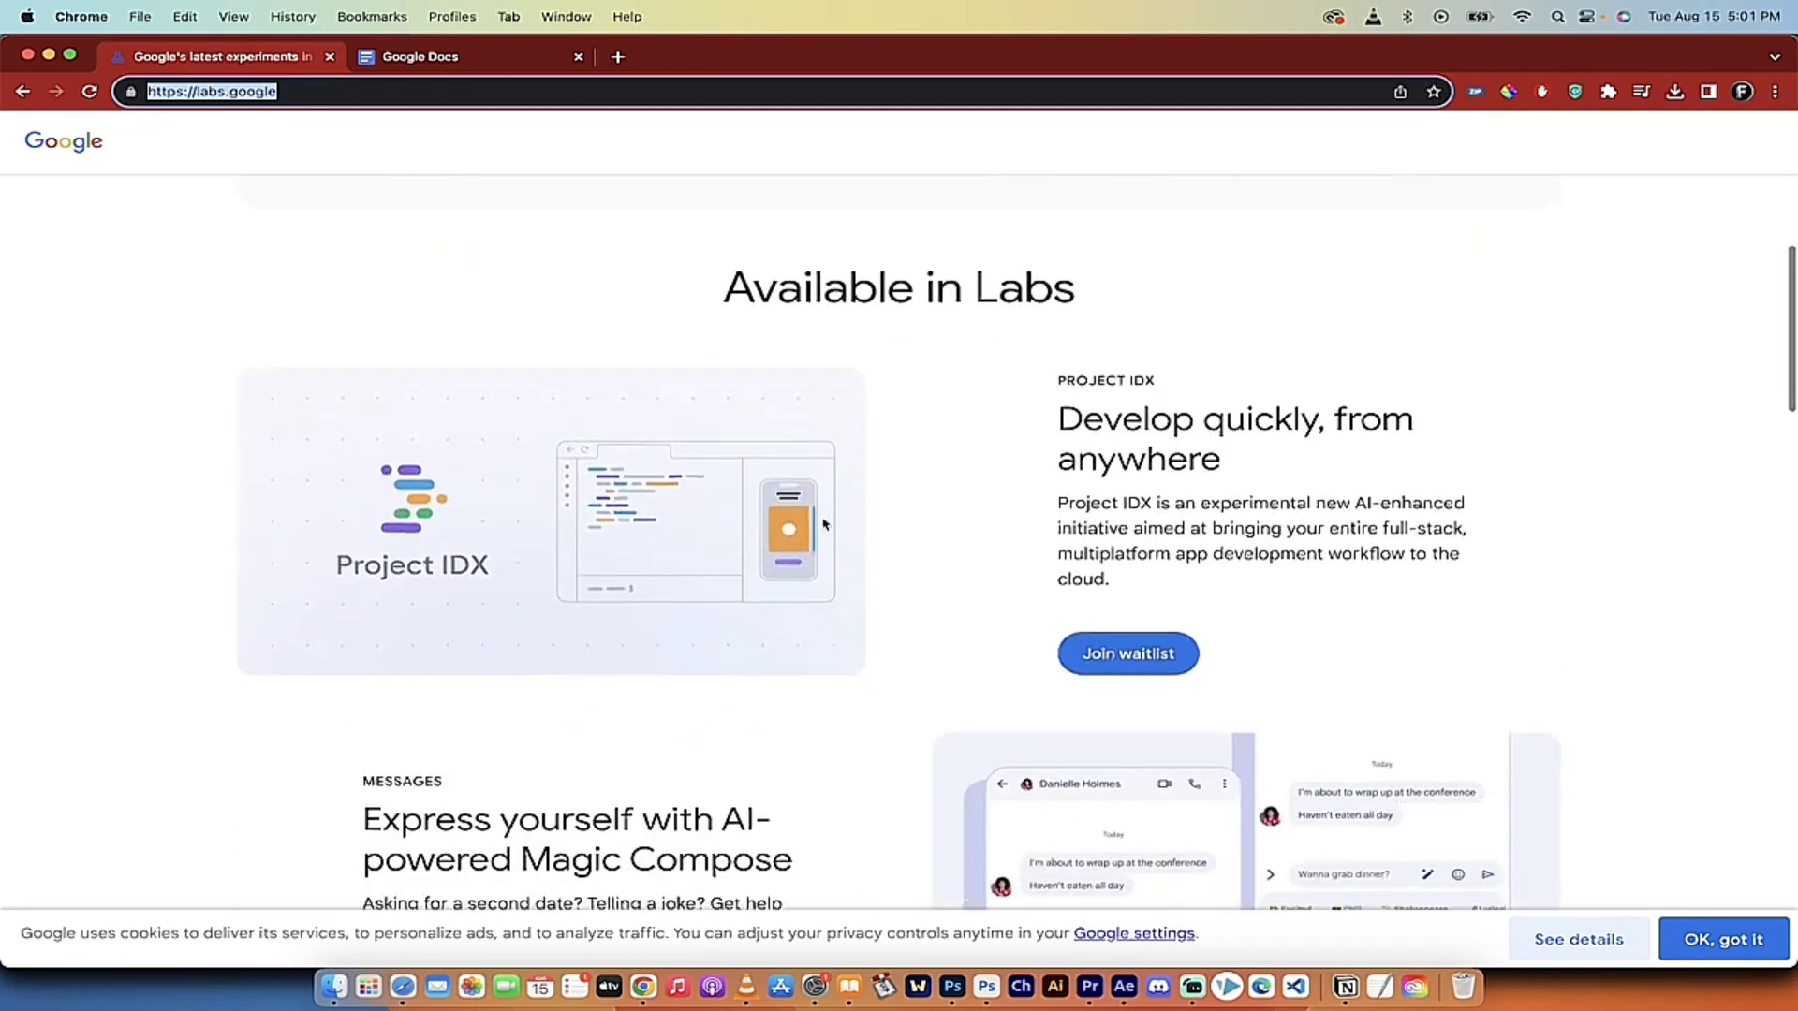
scroll(922, 538, "down", 4)
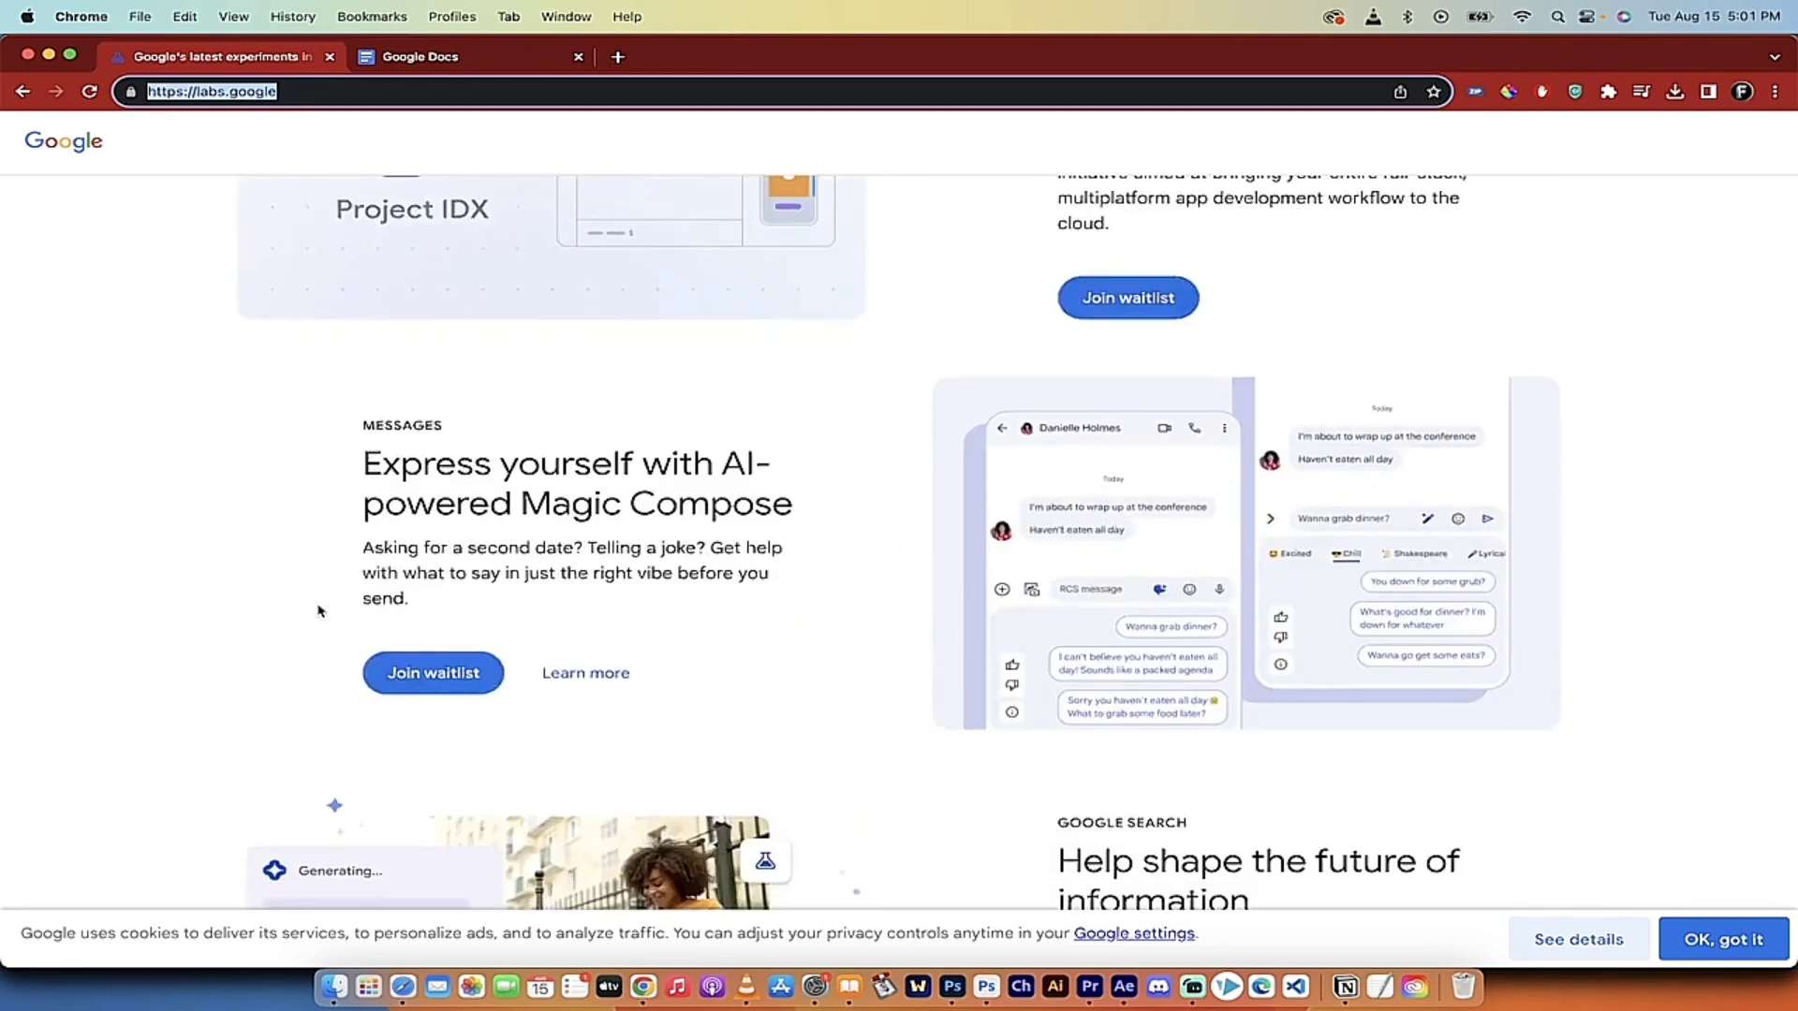
scroll(87, 637, "down", 8)
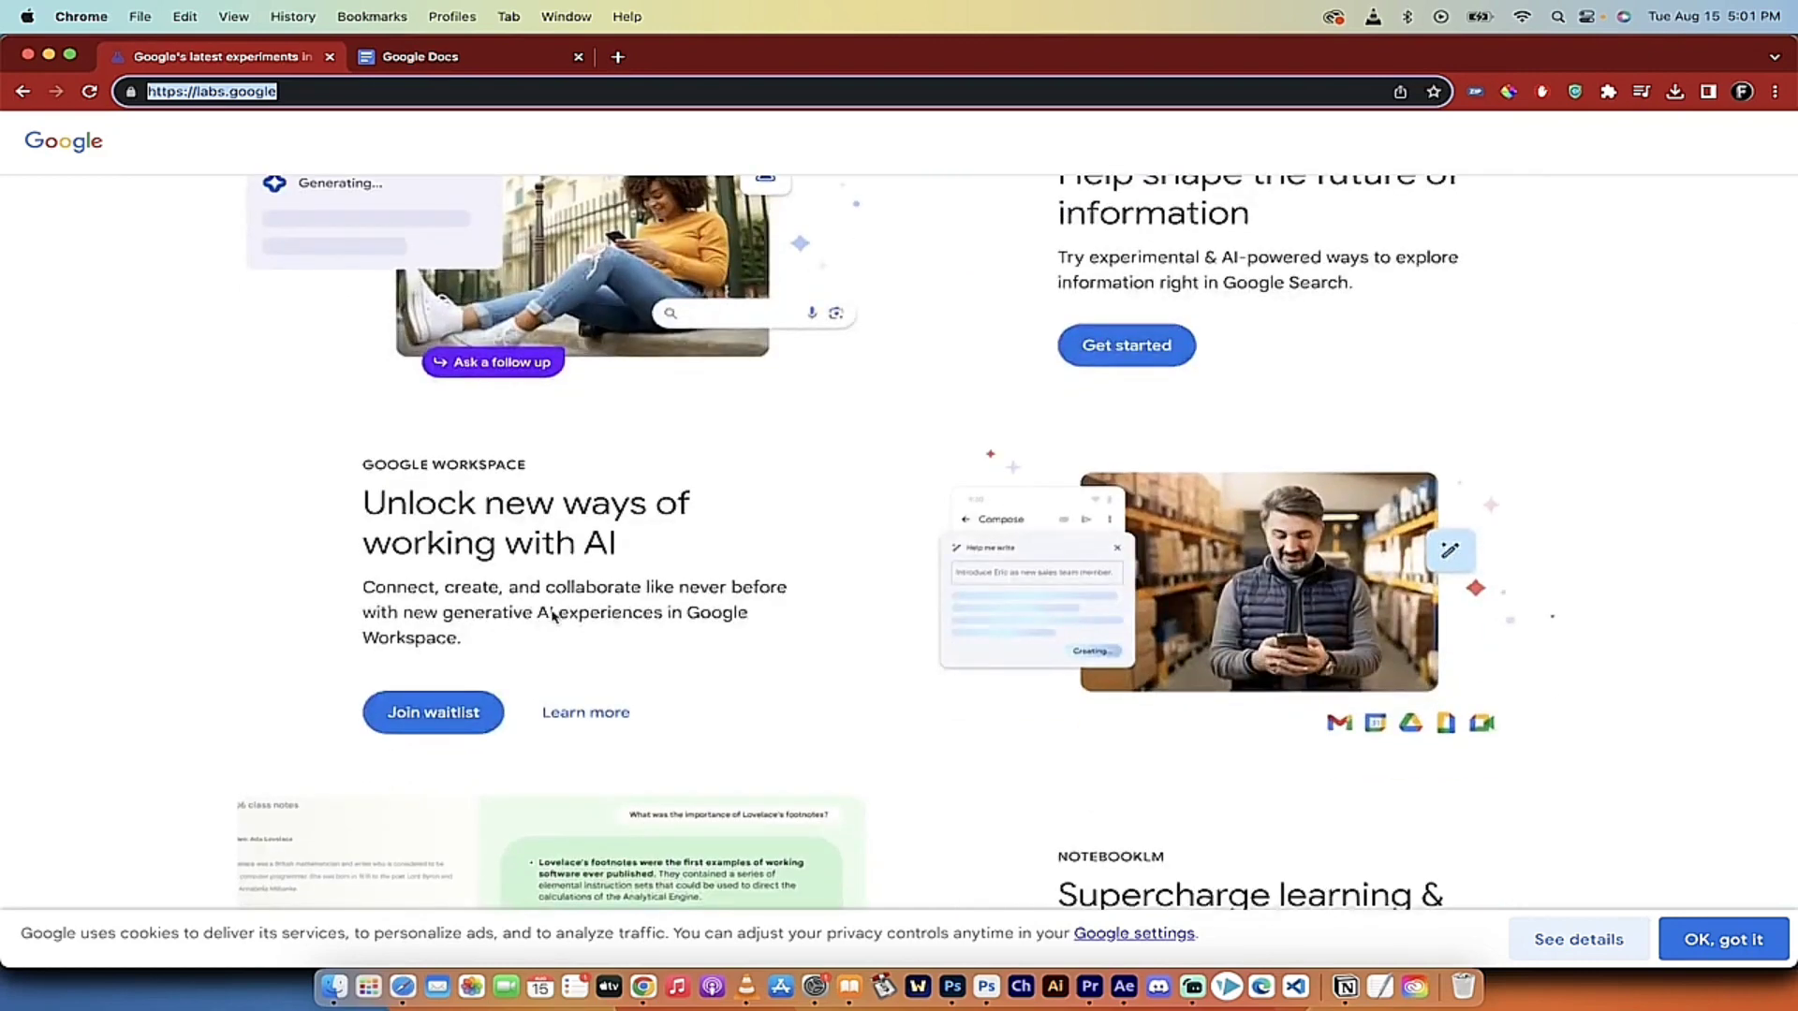
left_click(440, 714)
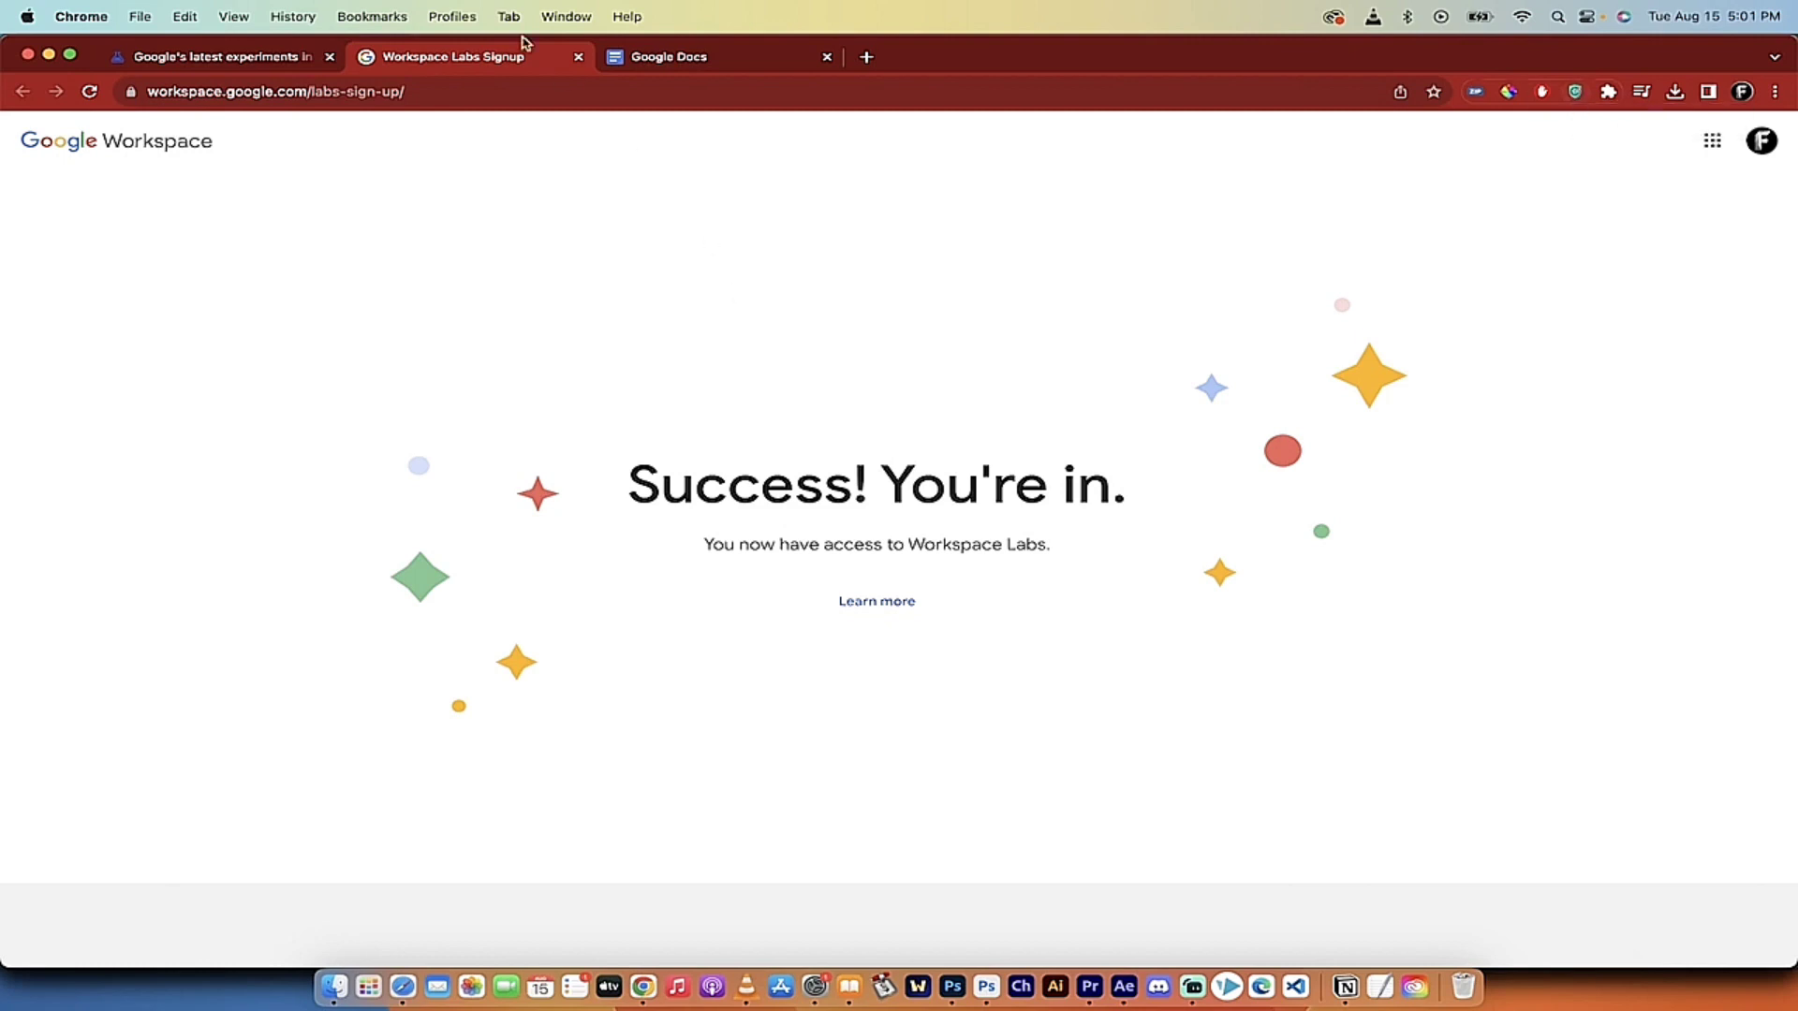
left_click(579, 57)
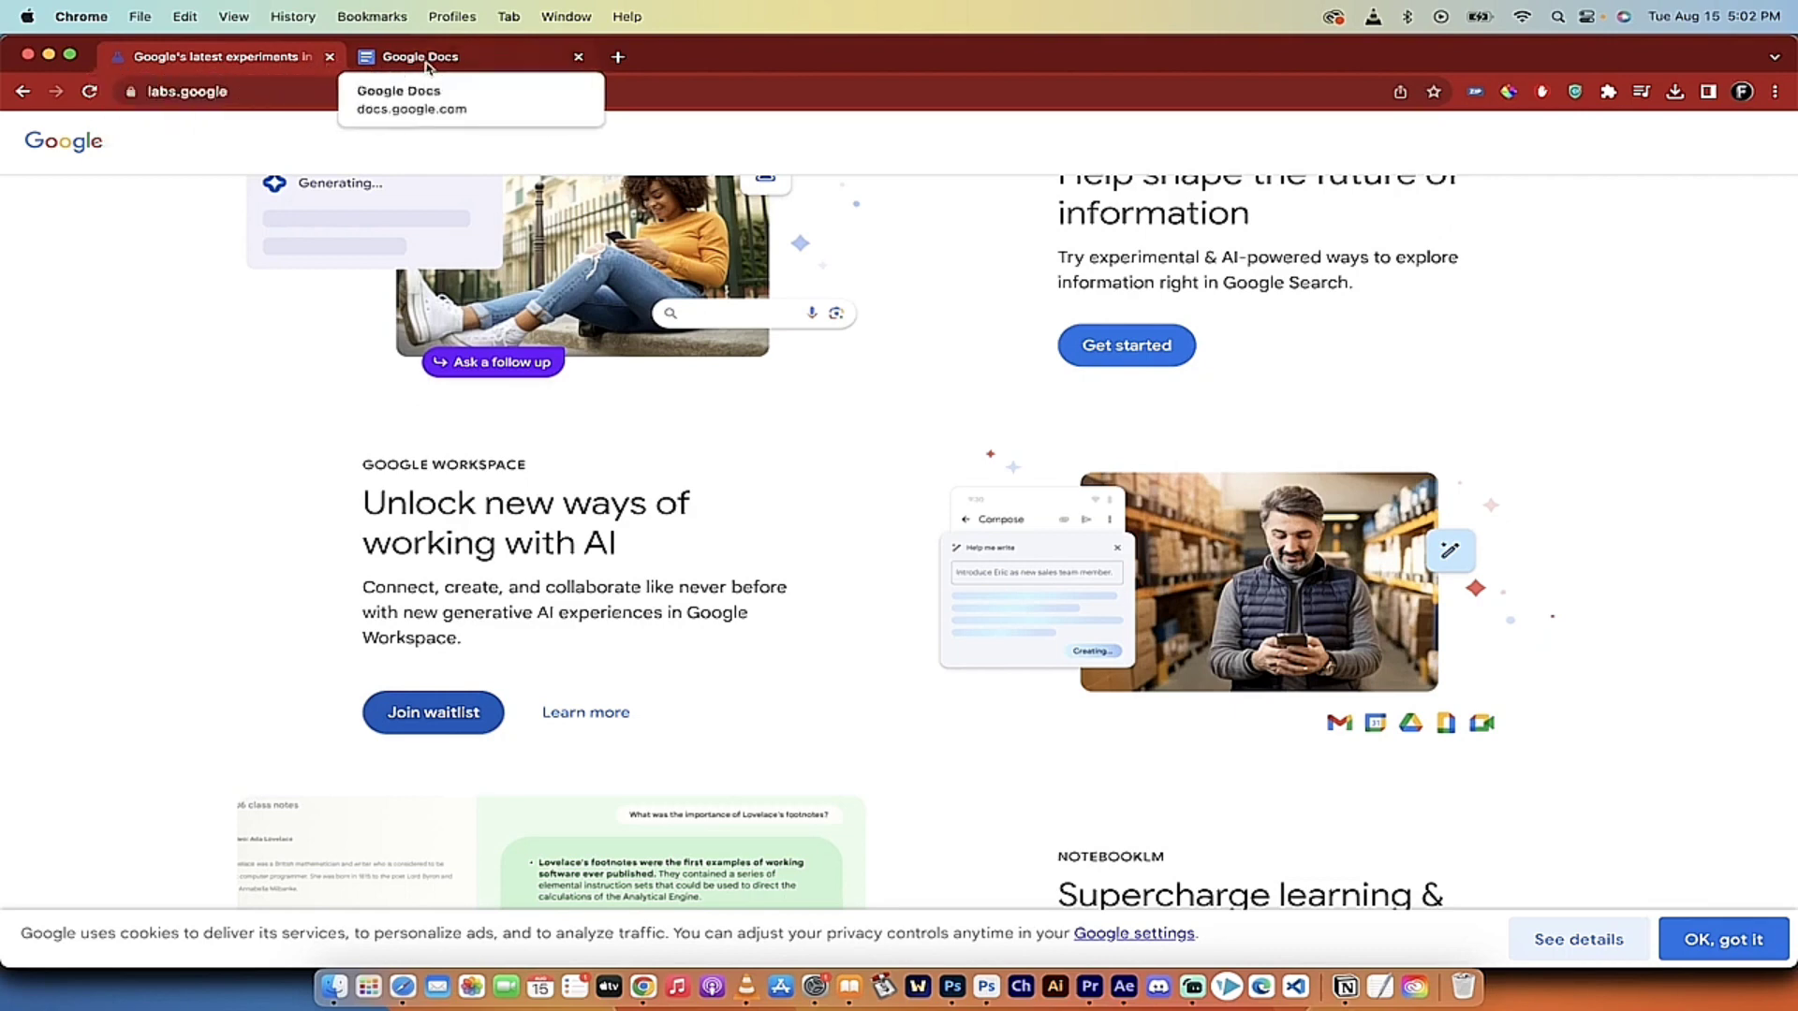
Step: Switch to Google Docs at docs.google.com and create a blank document
left_click(447, 62)
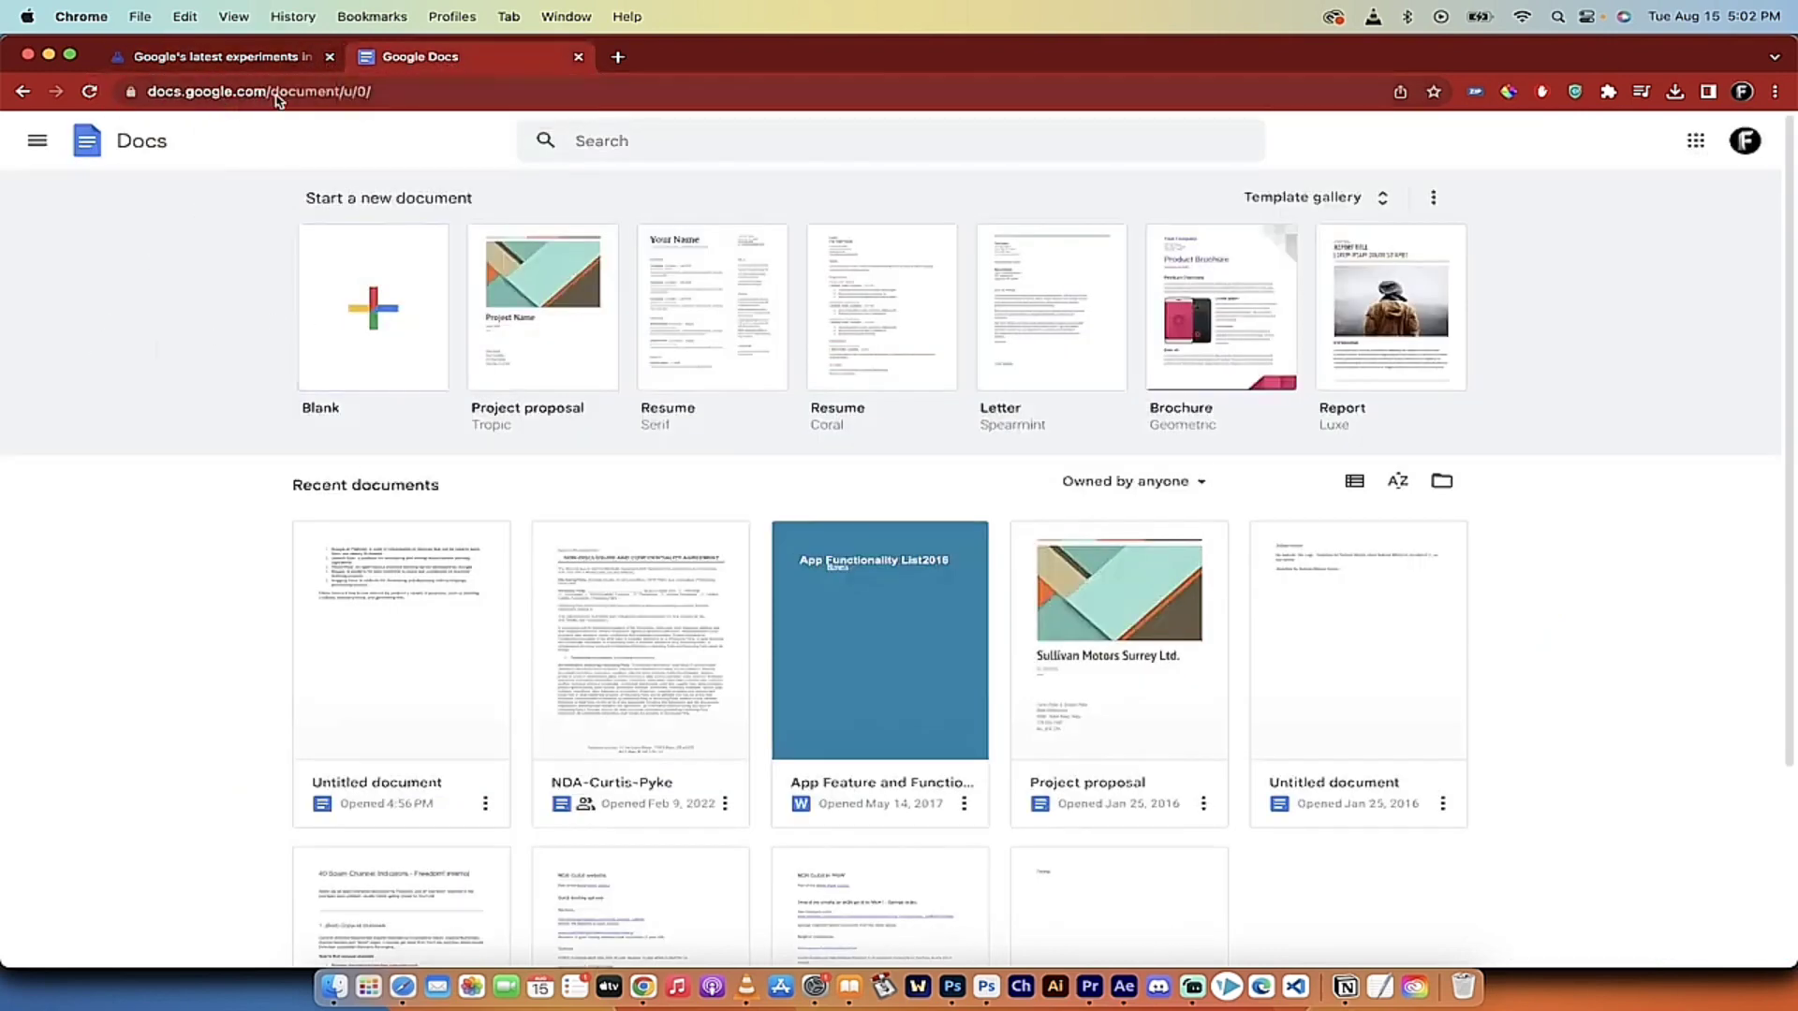
left_click_drag(269, 94, 604, 148)
key("BackSpace")
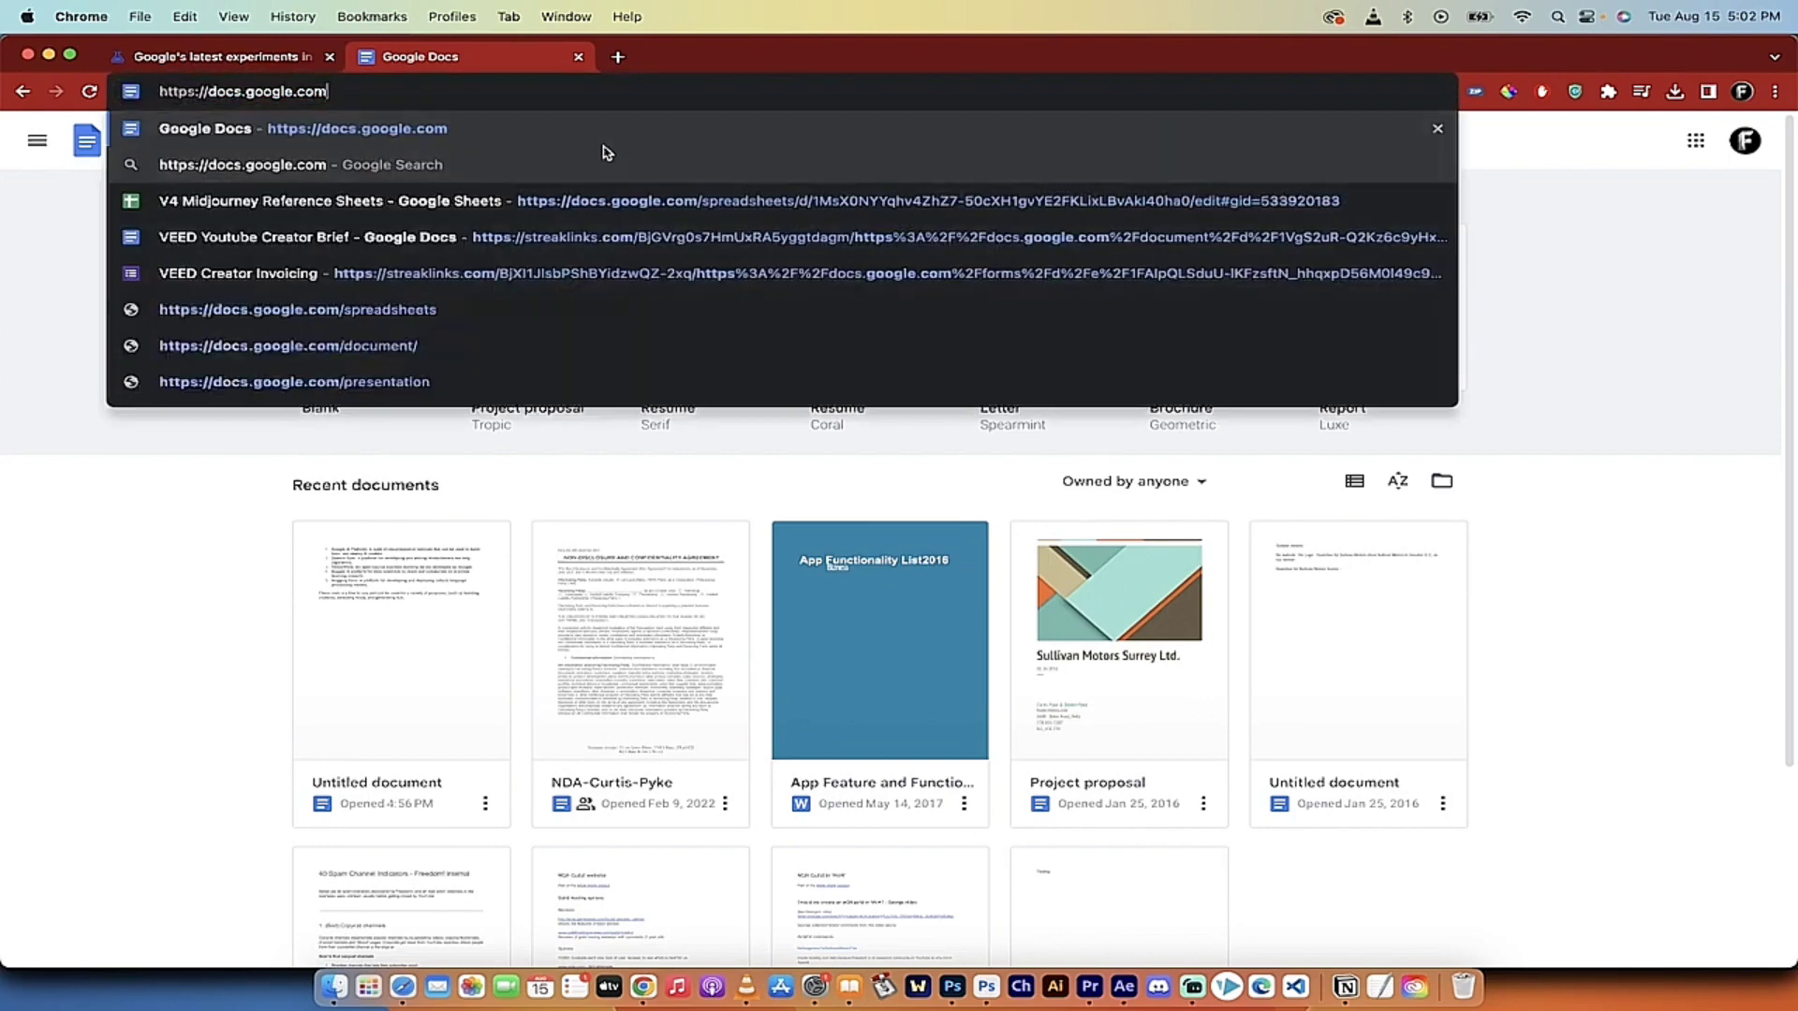
key("Return")
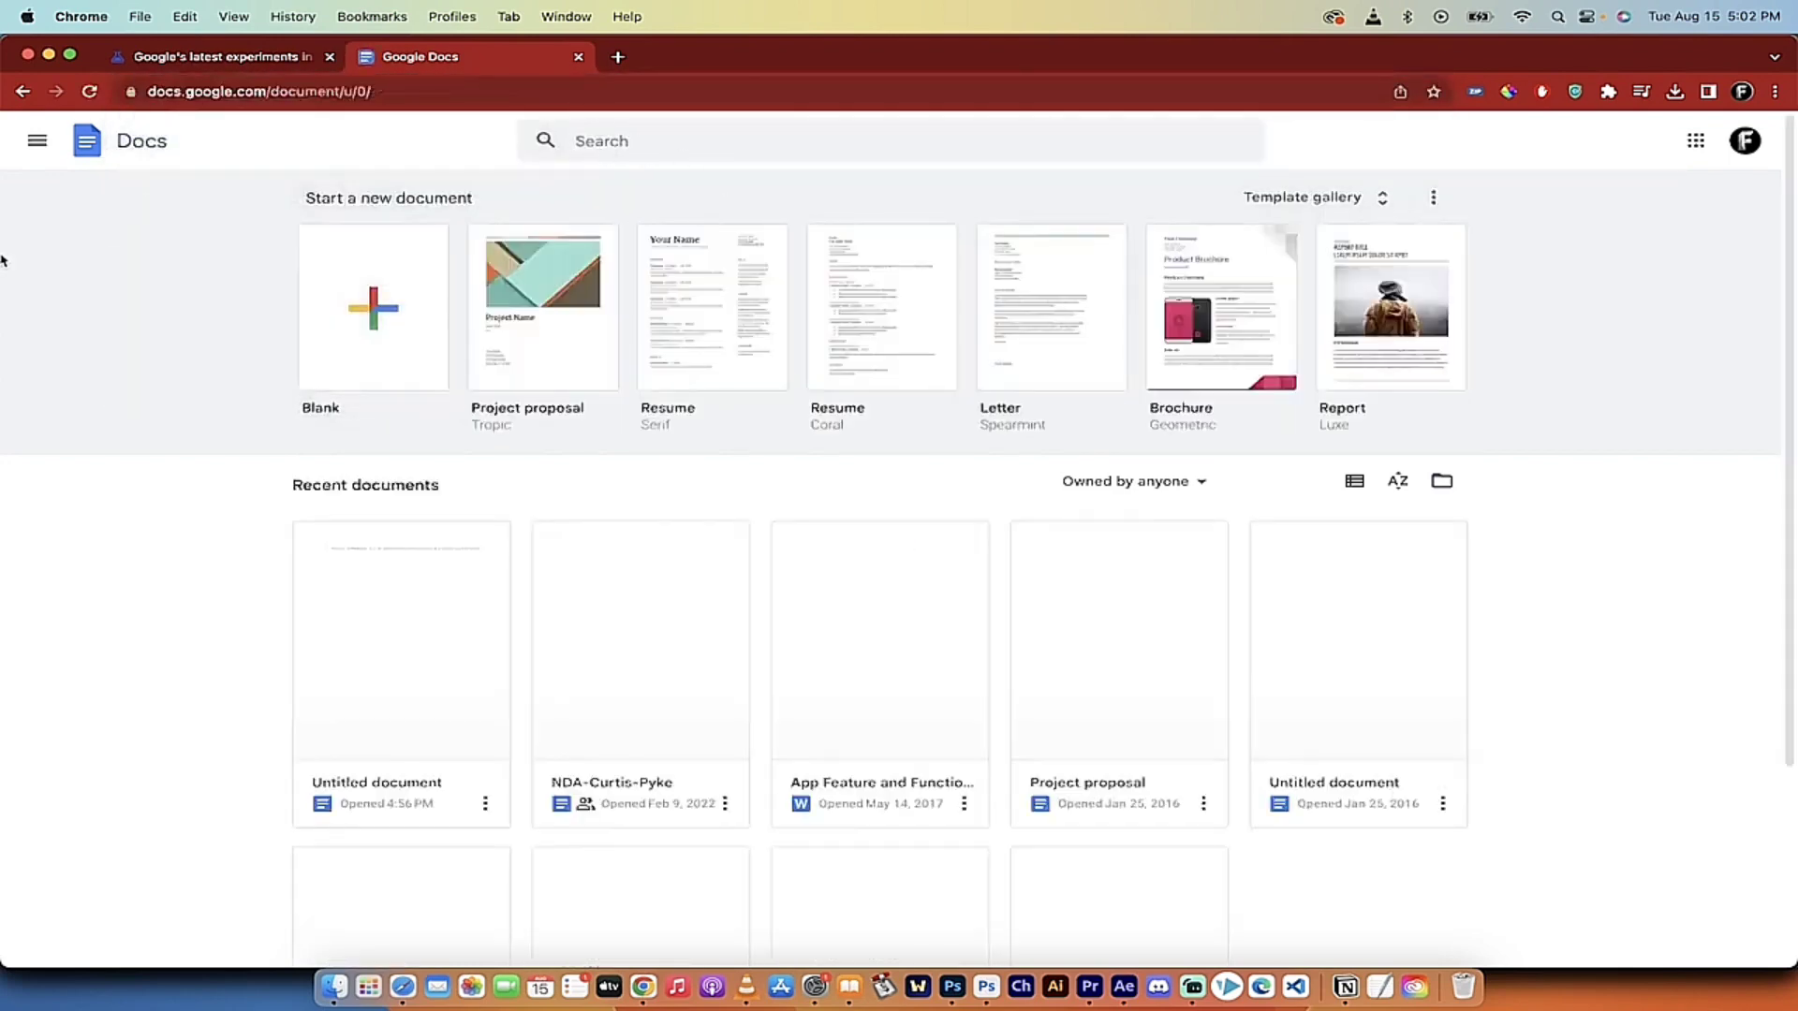
left_click(371, 314)
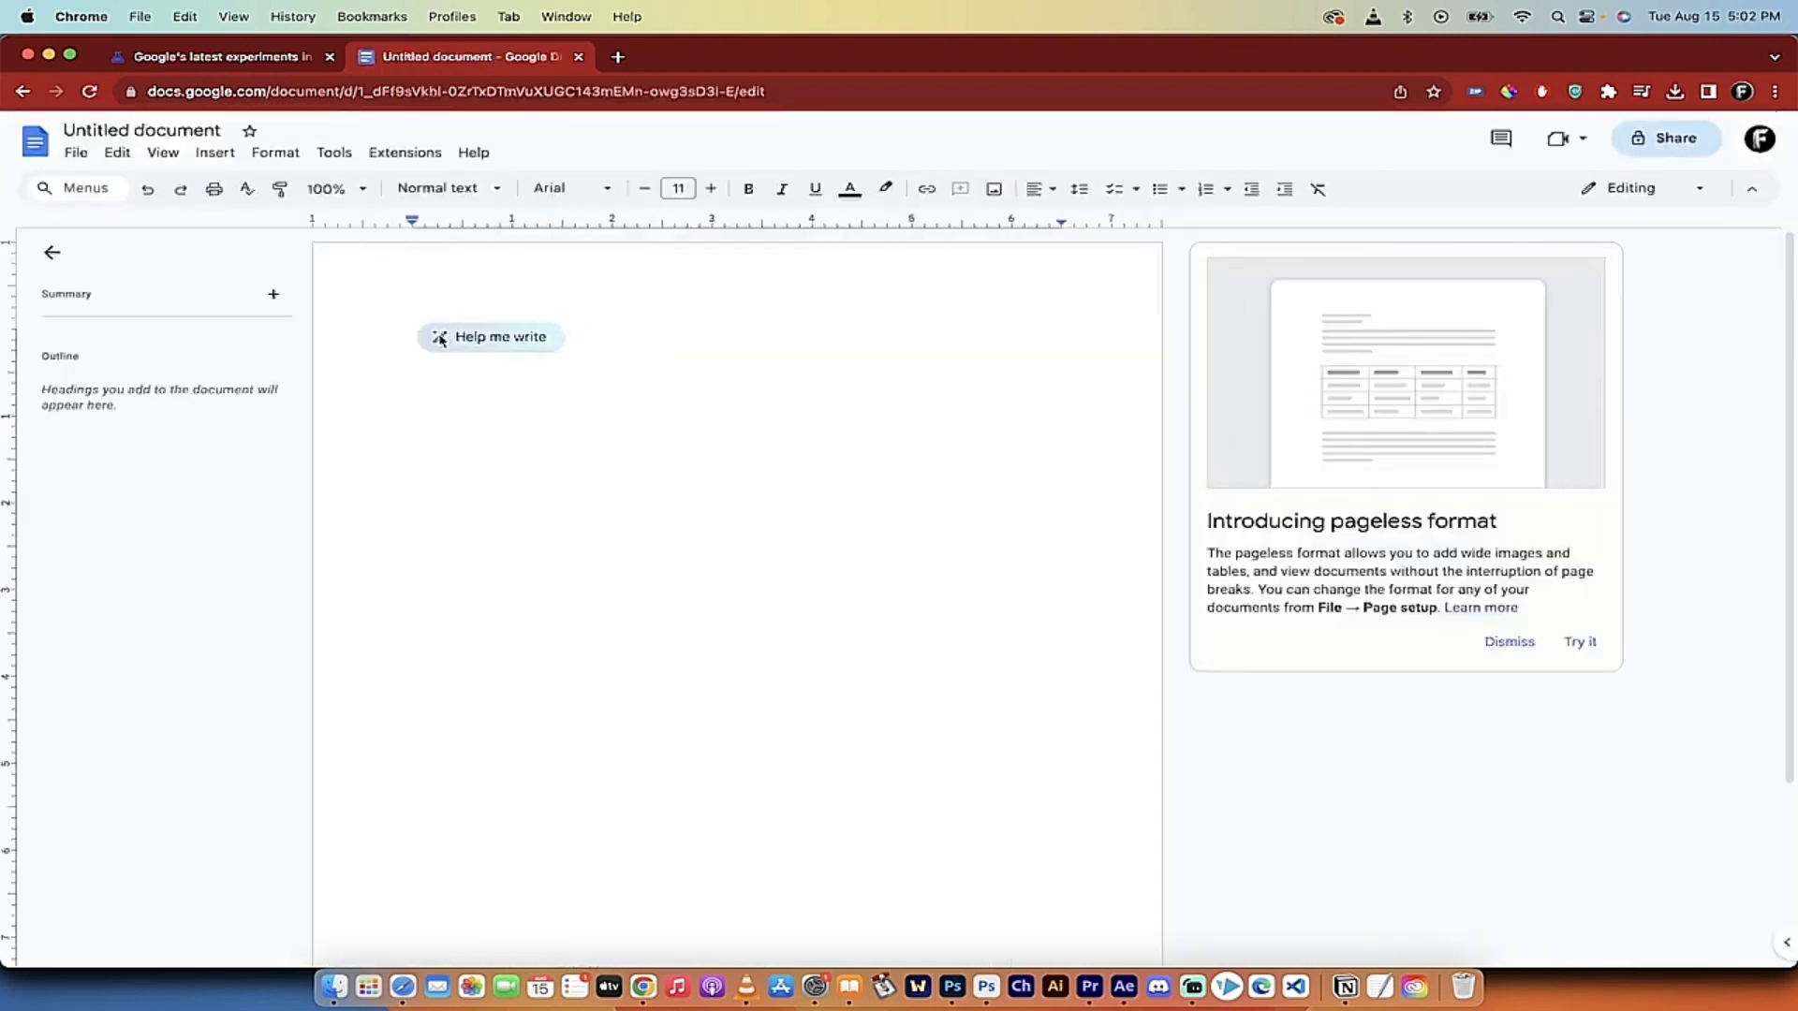
Step: Generate text with Help me write from the prompt "Top 5 free AI tools of 2023" and insert it into the document
left_click(496, 338)
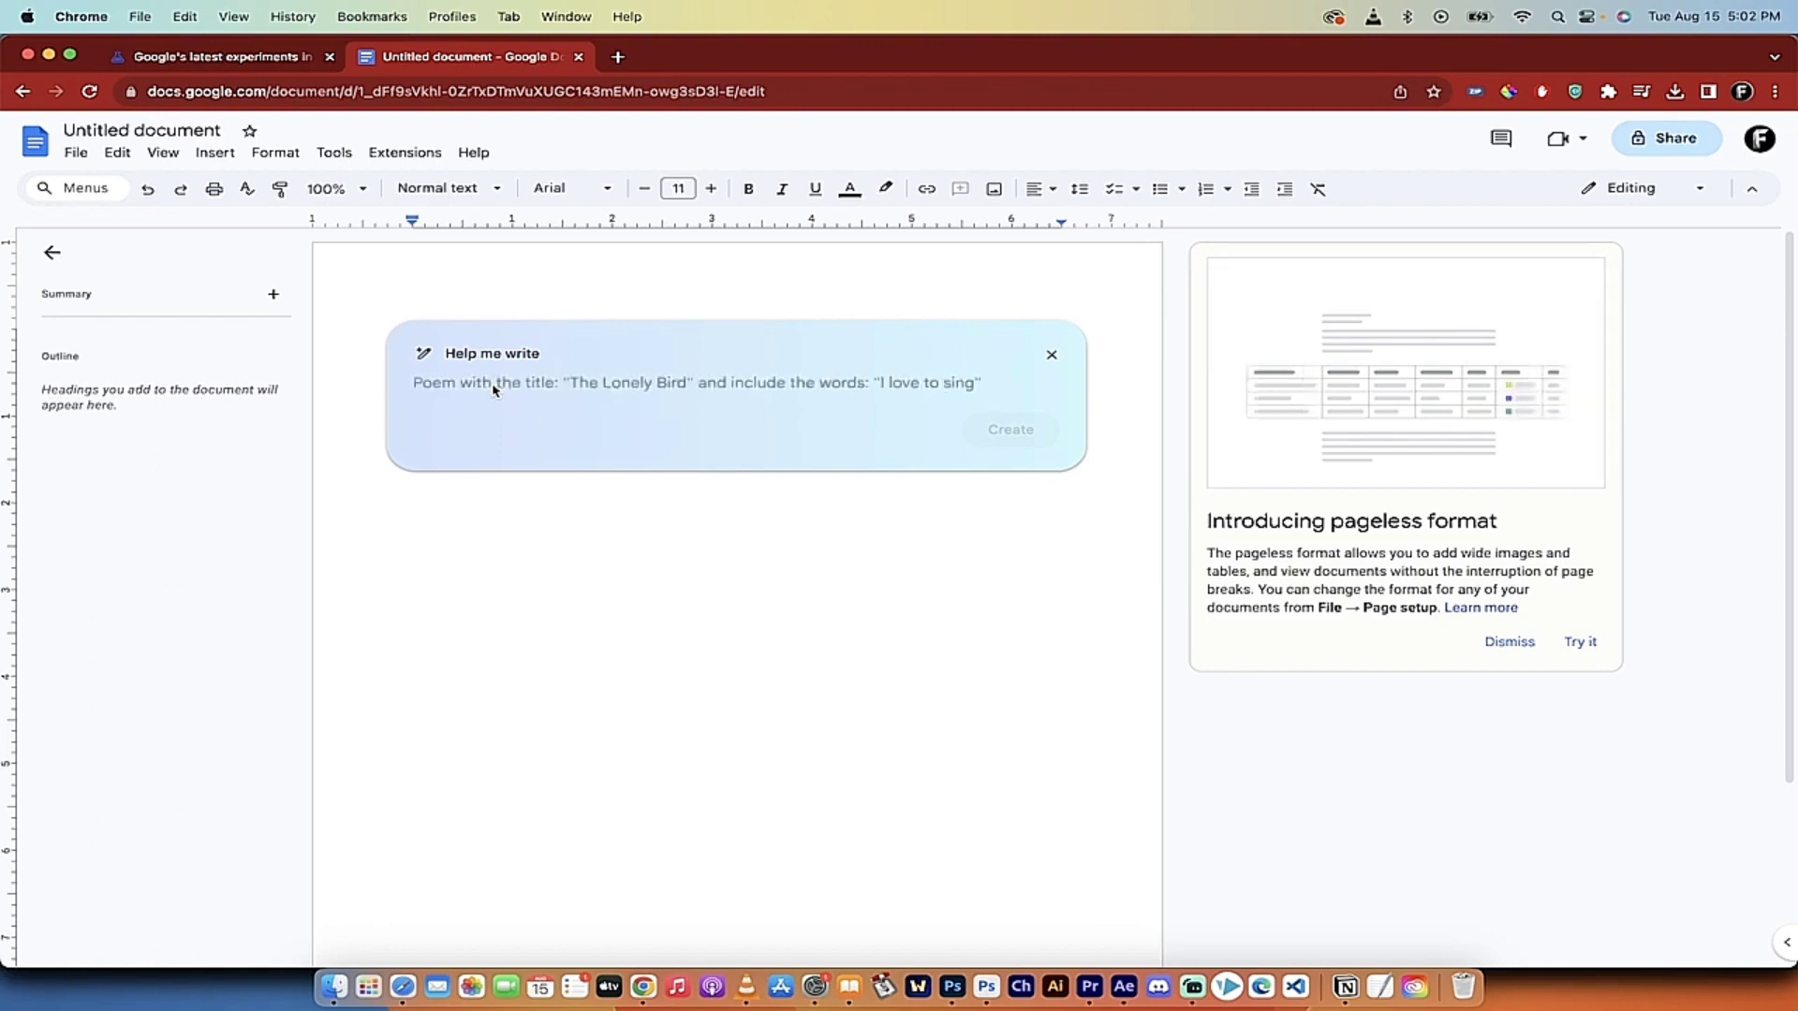
type("Top 5 fre")
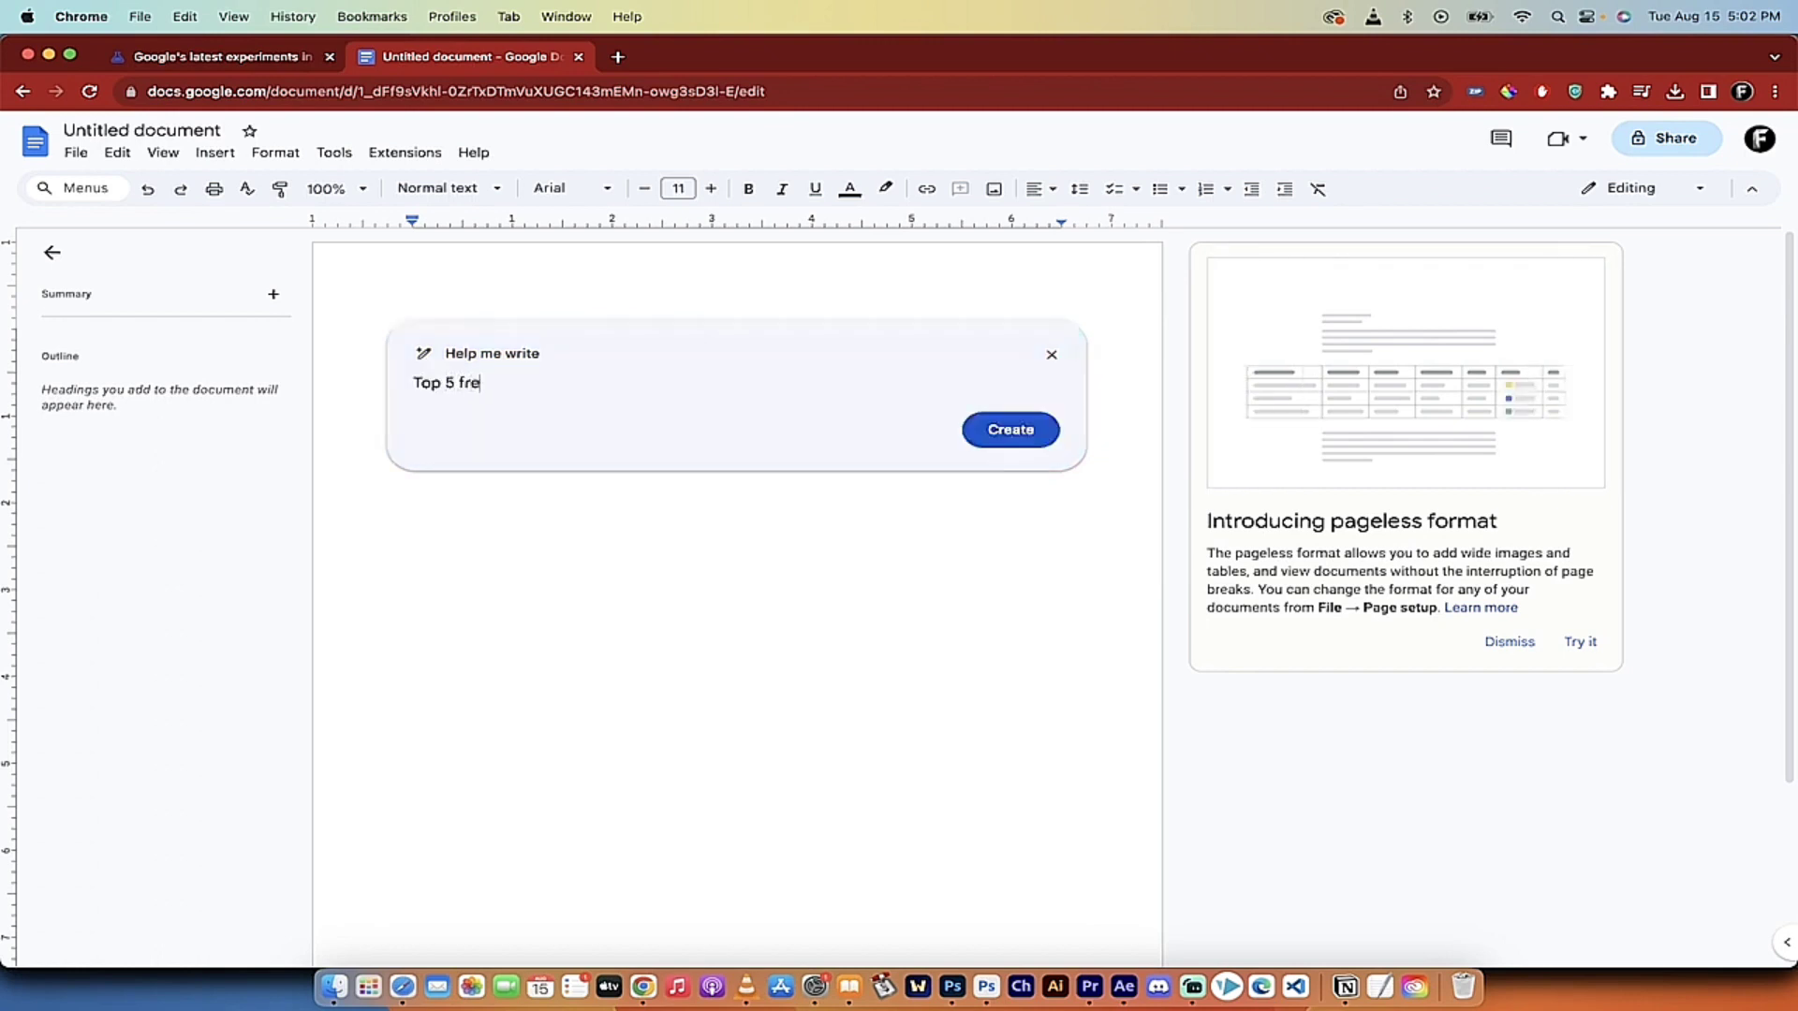
type("e AI tools of 2023")
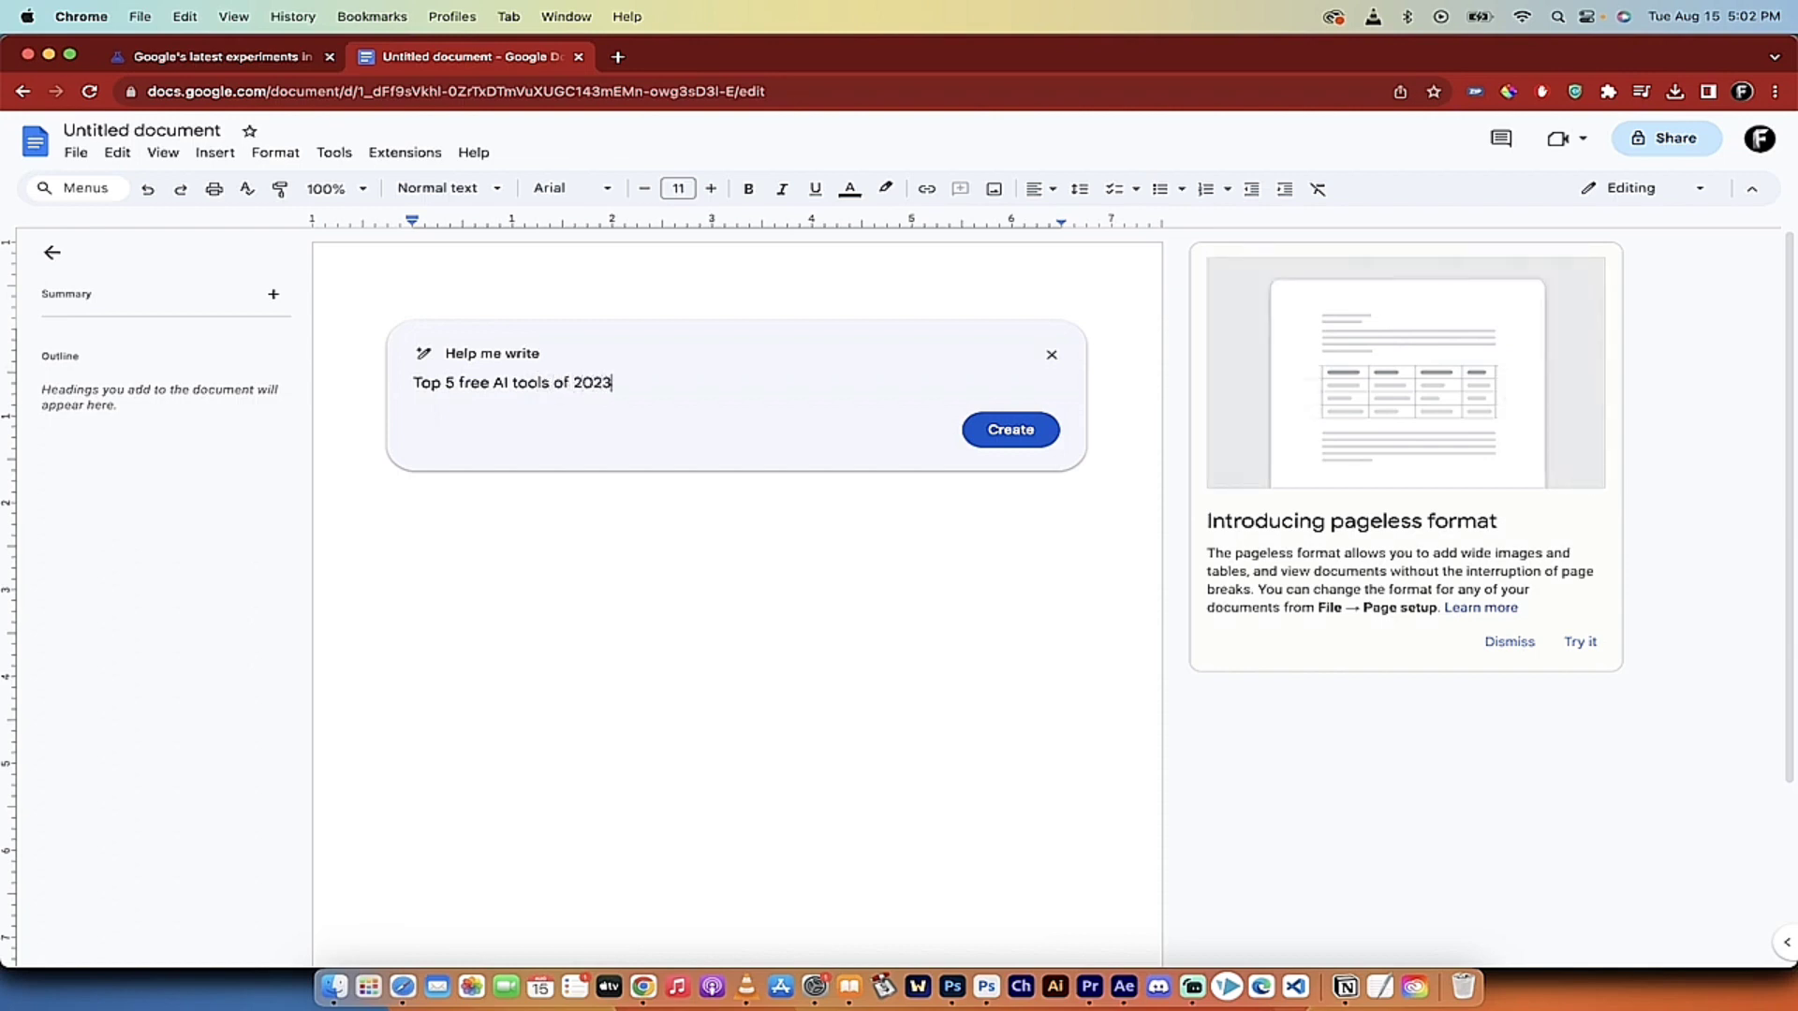
left_click(999, 431)
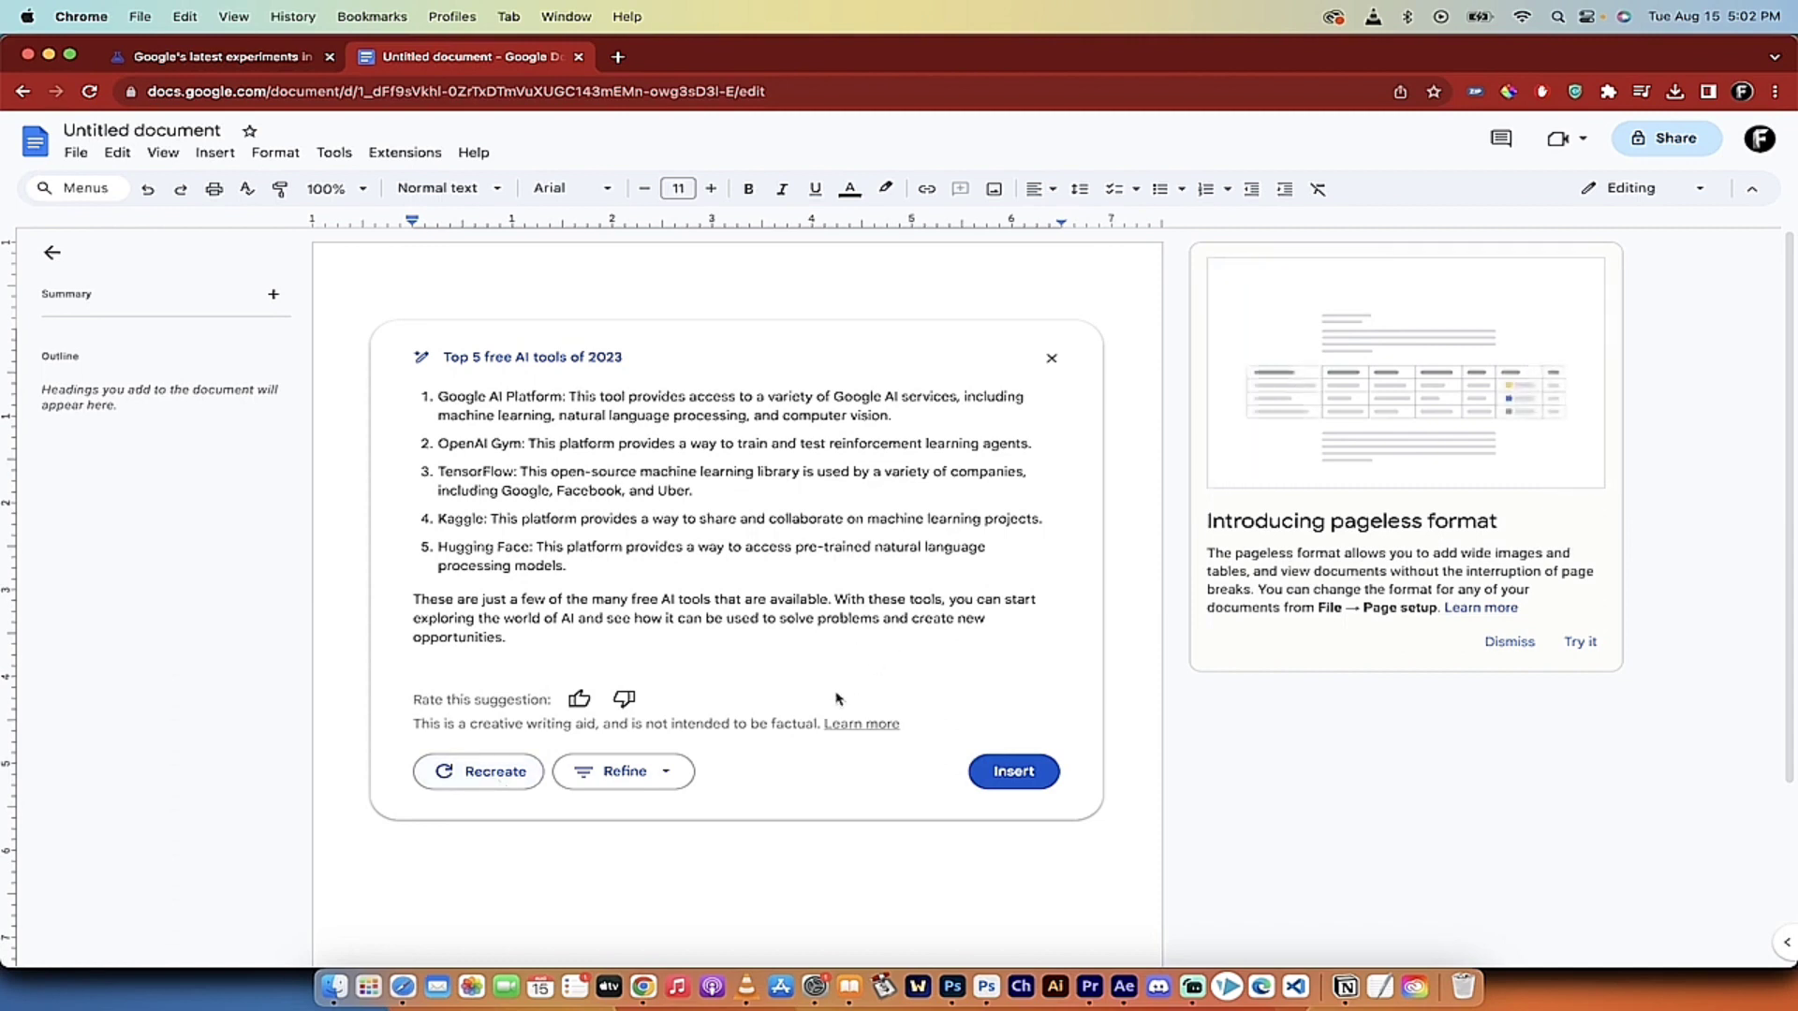
left_click(668, 773)
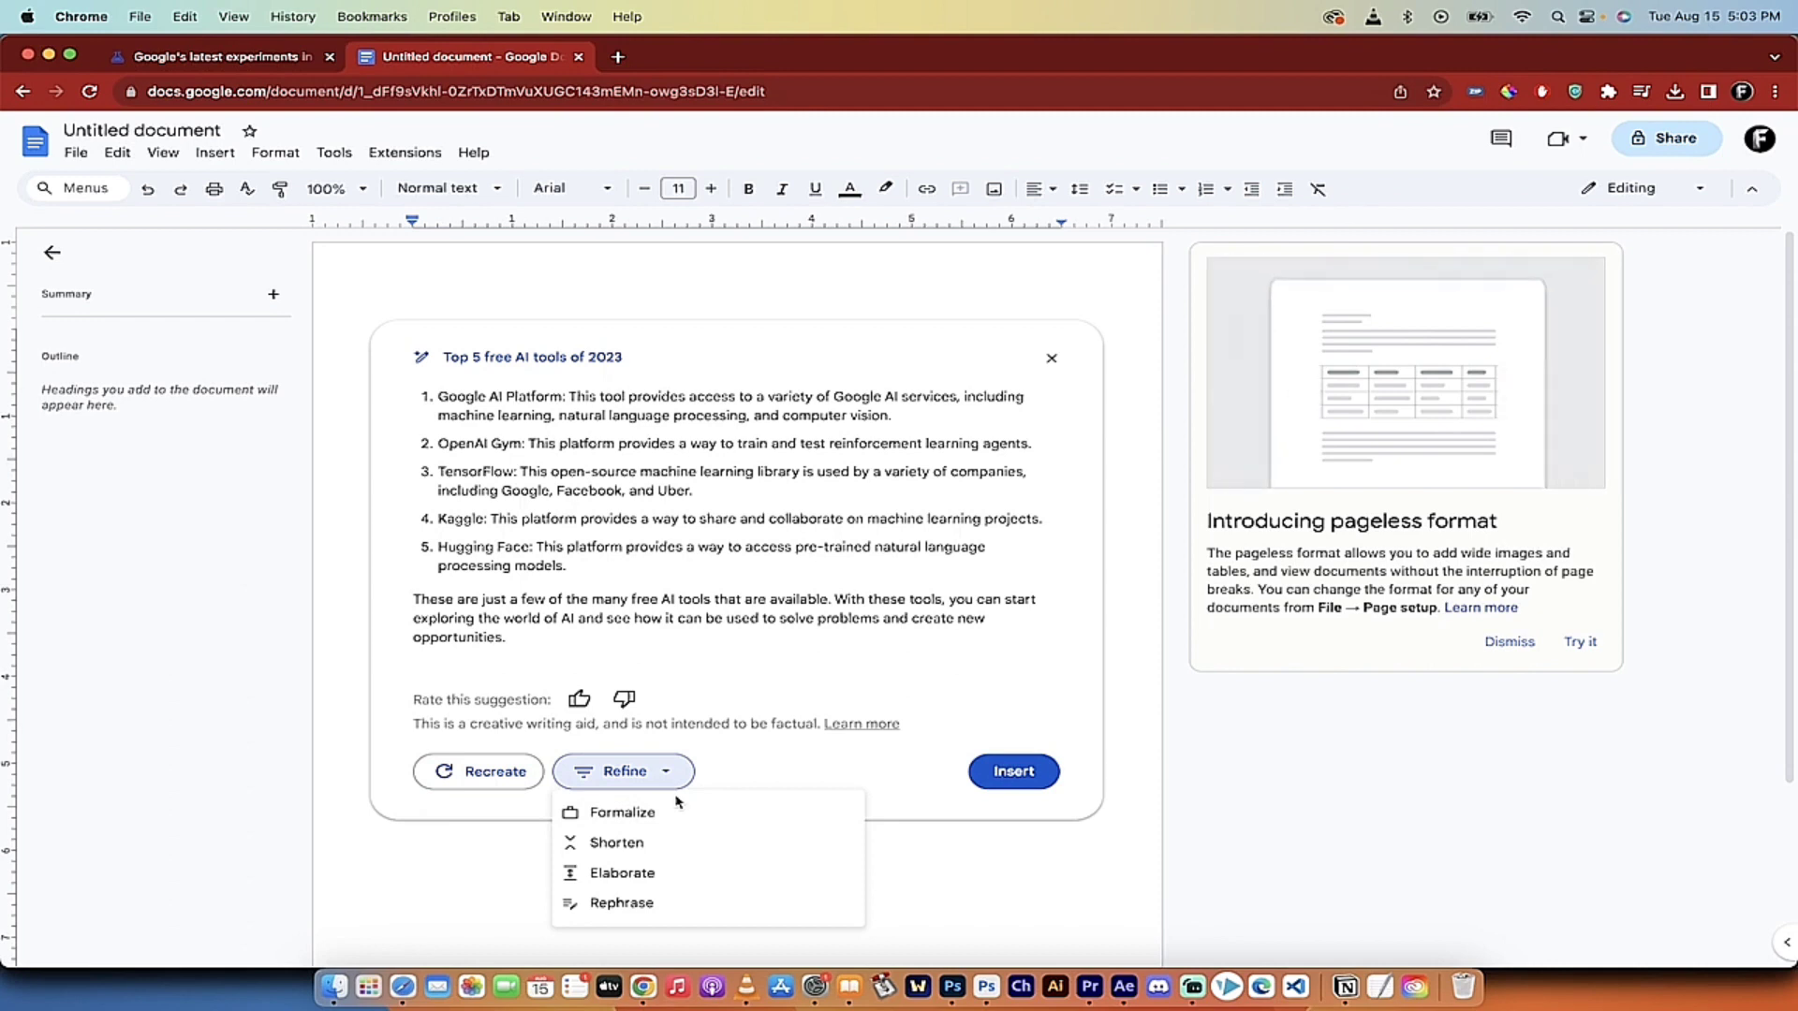
left_click(670, 676)
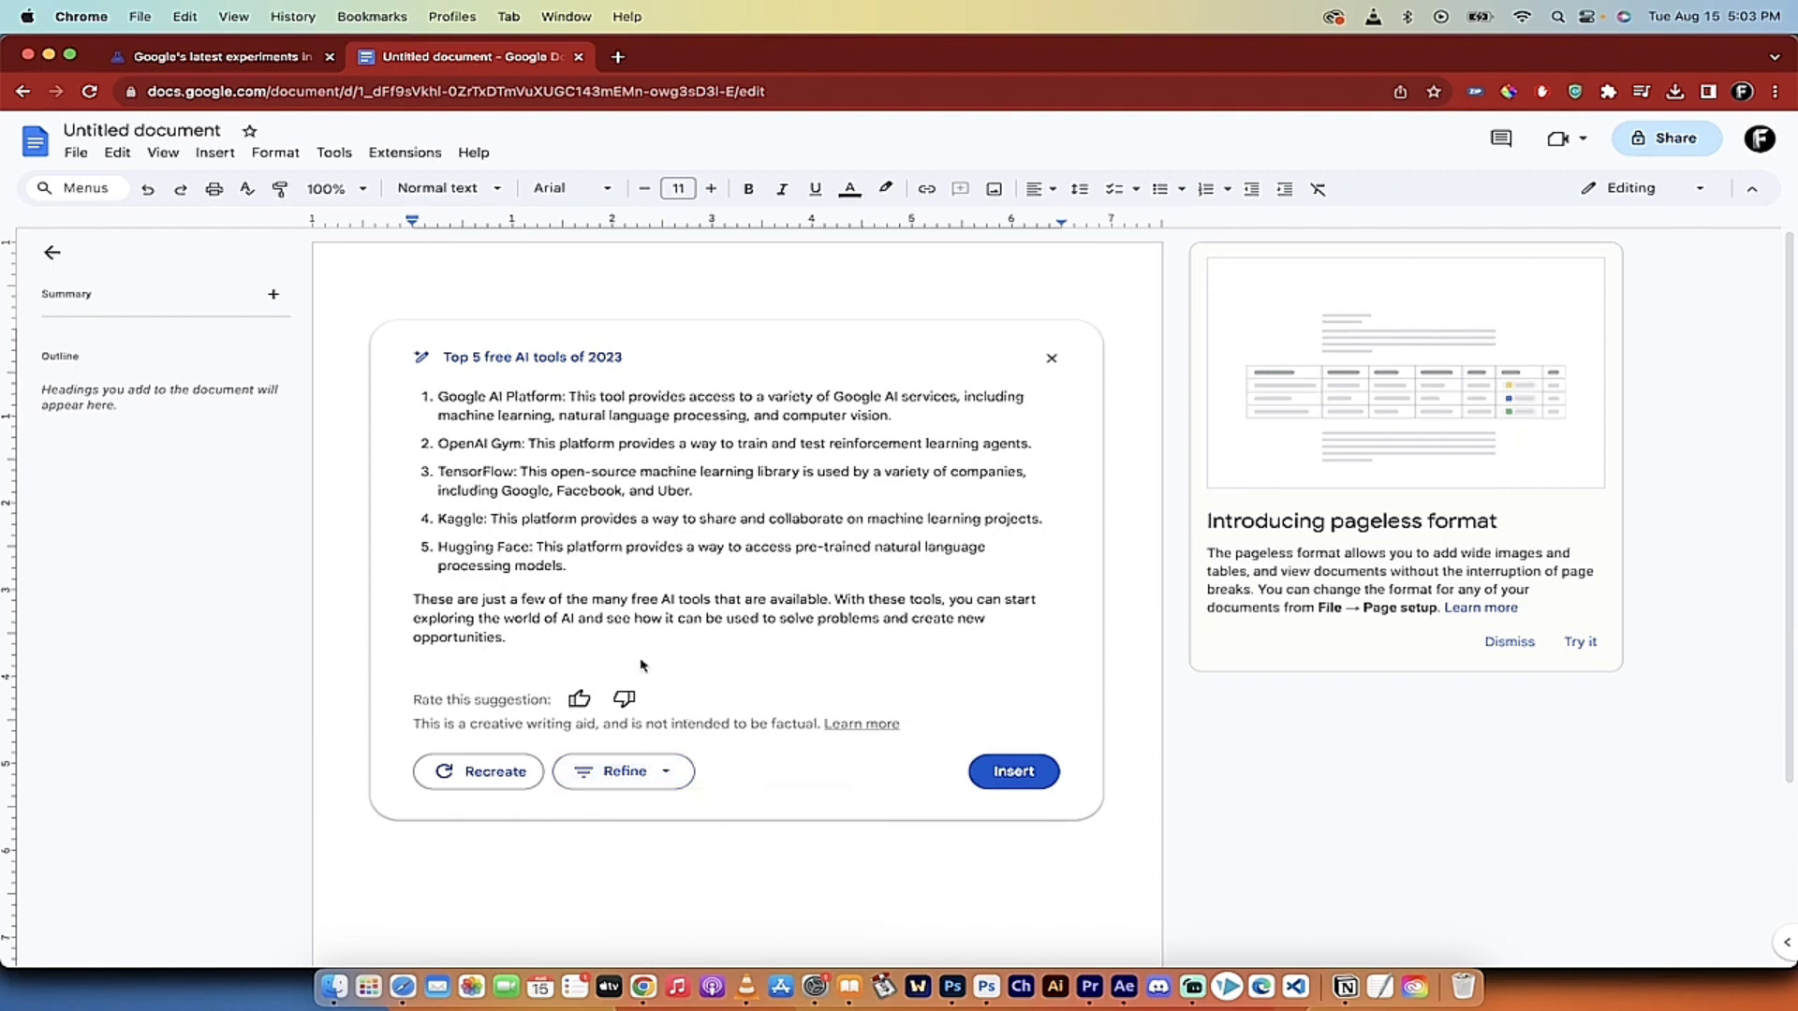
left_click(994, 772)
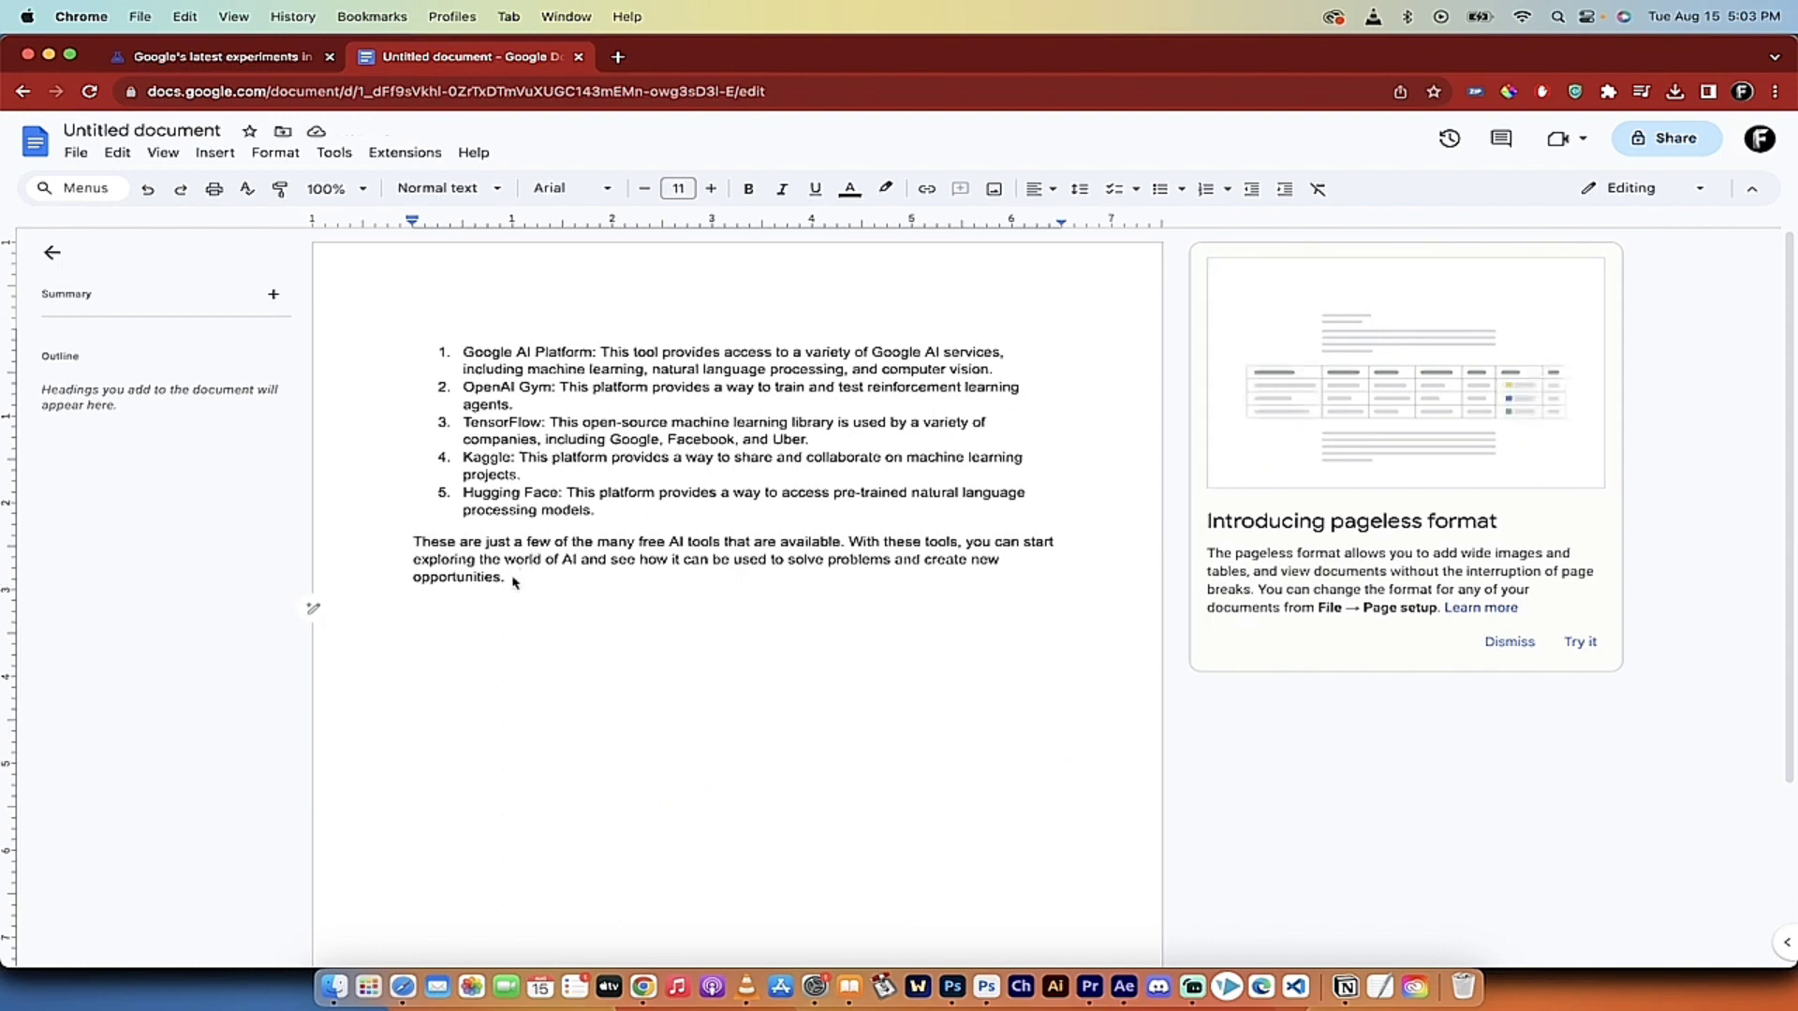
Step: Rephrase the closing paragraph below the numbered list with the AI writing aid and replace the original with the suggestion
left_click_drag(514, 582, 409, 547)
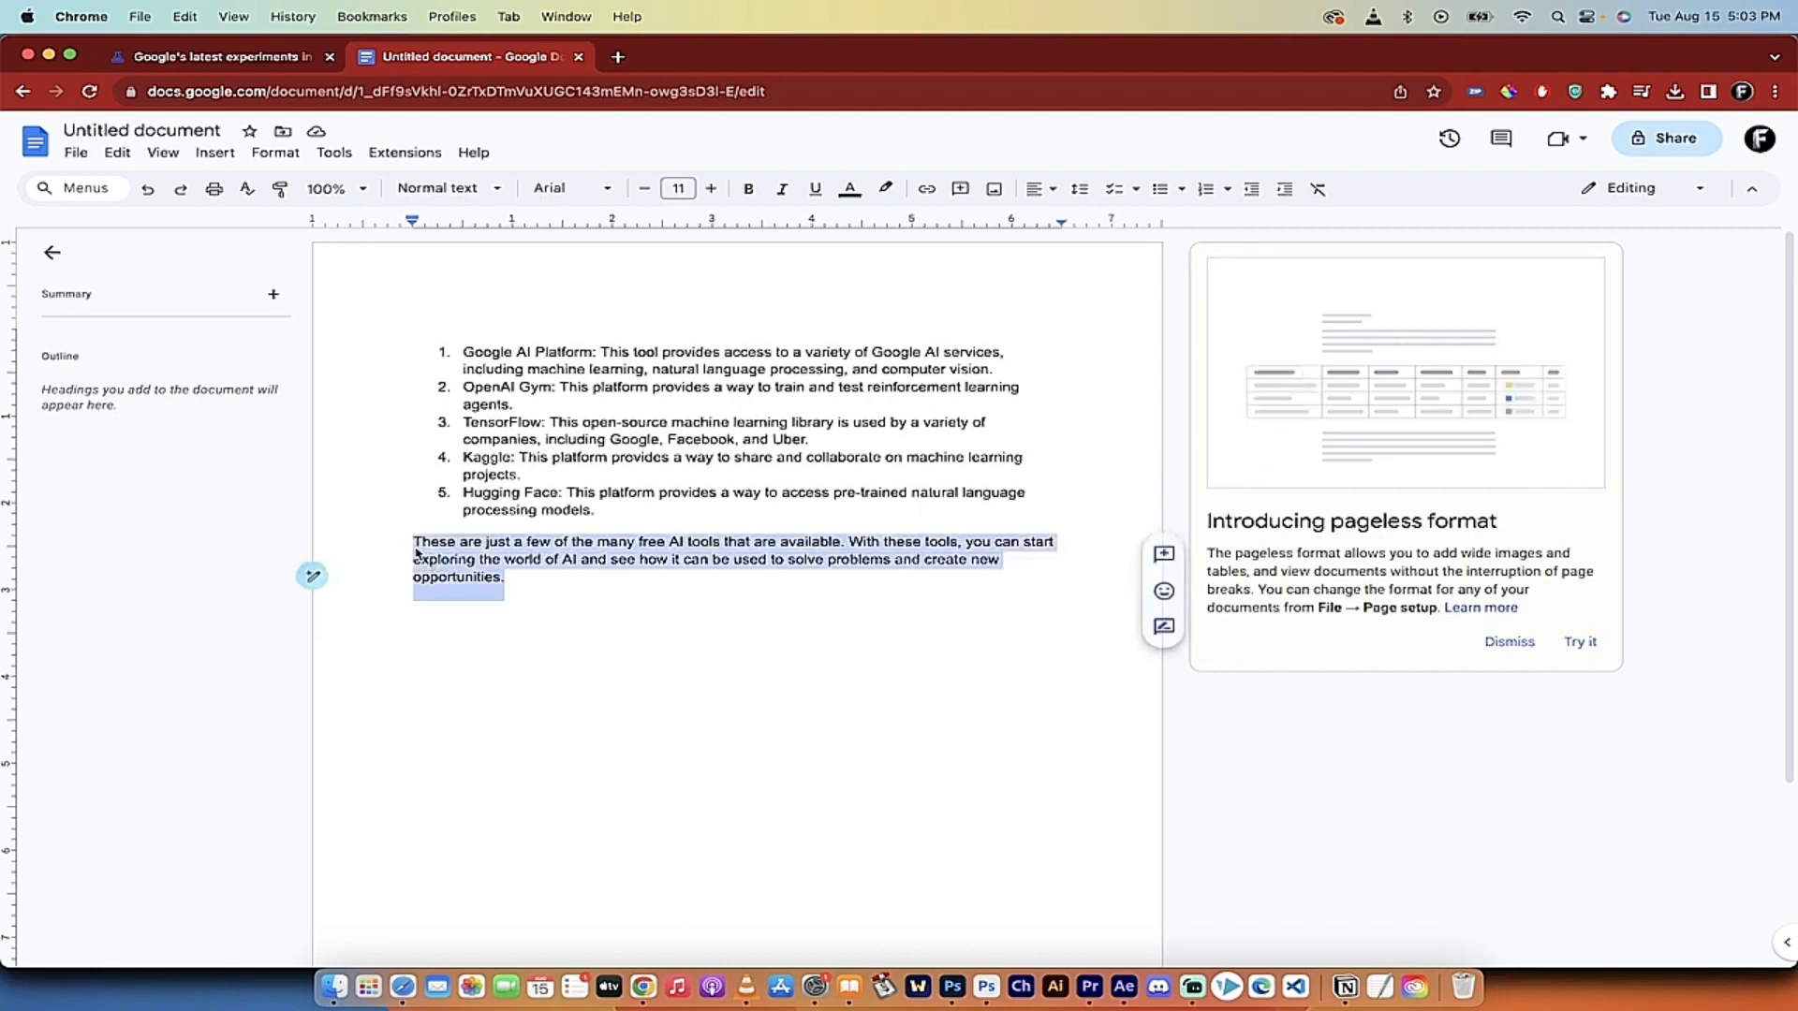
left_click_drag(517, 593, 412, 543)
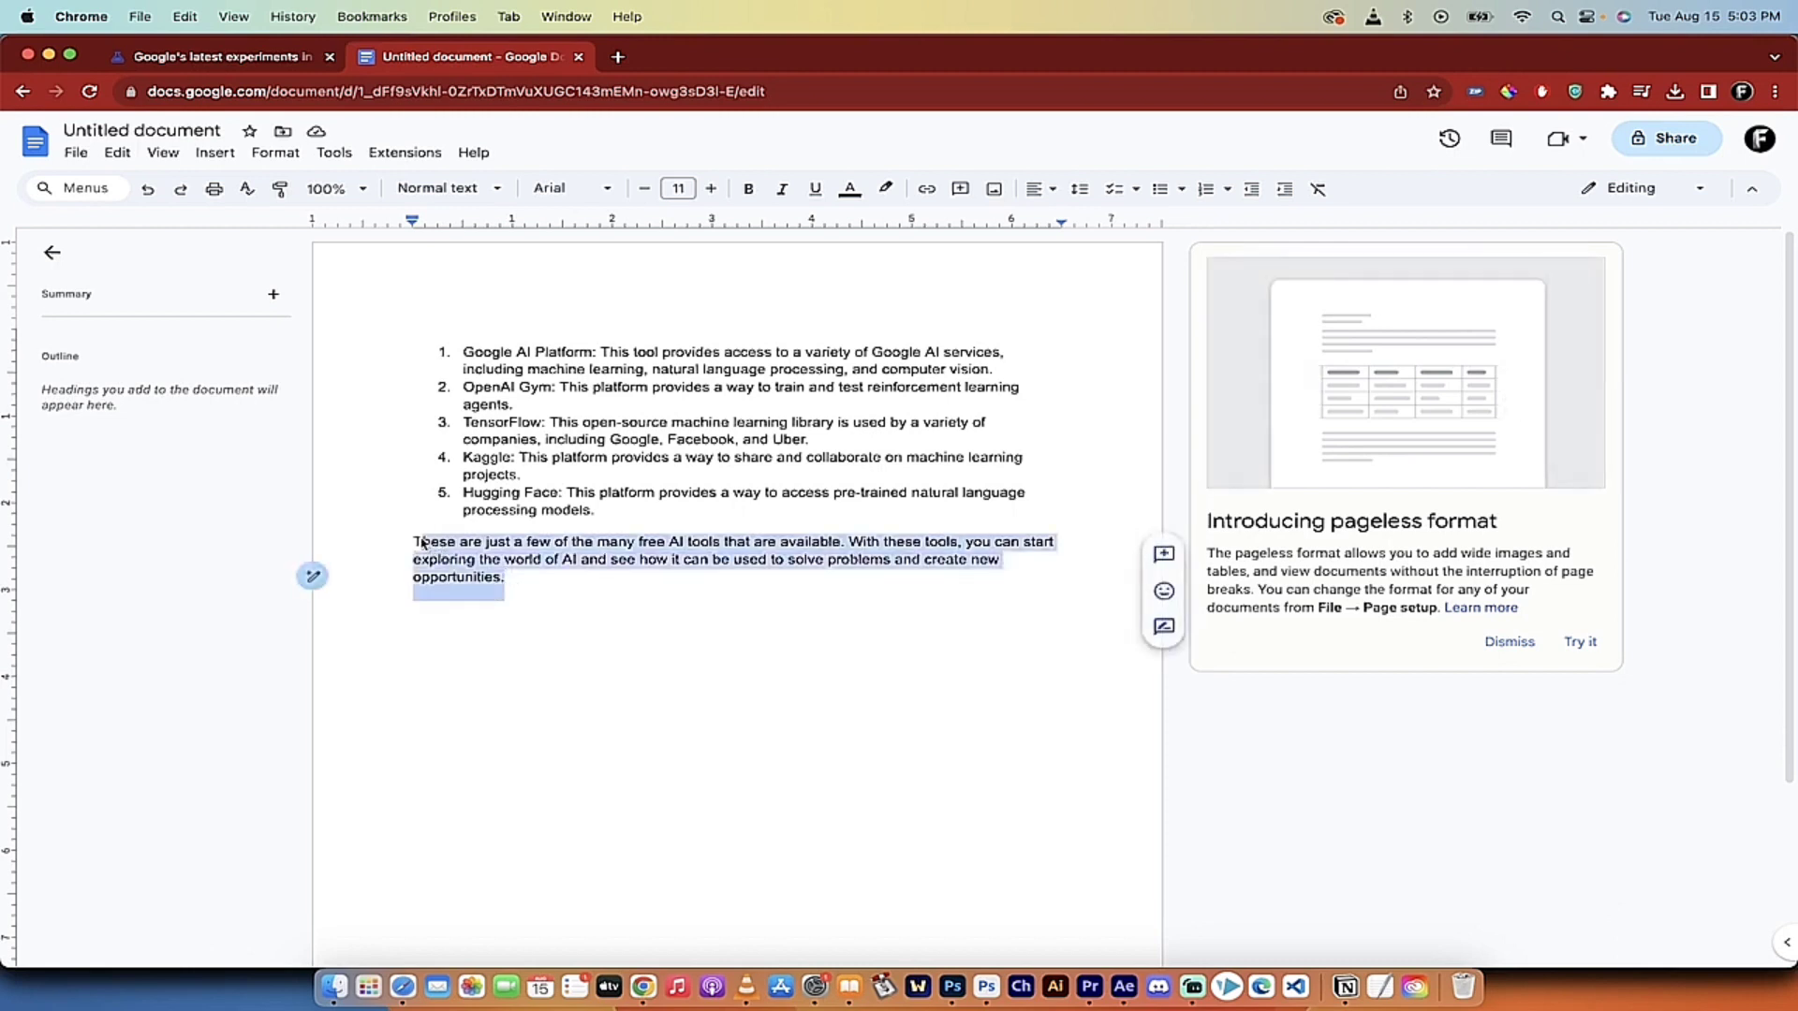
left_click(313, 576)
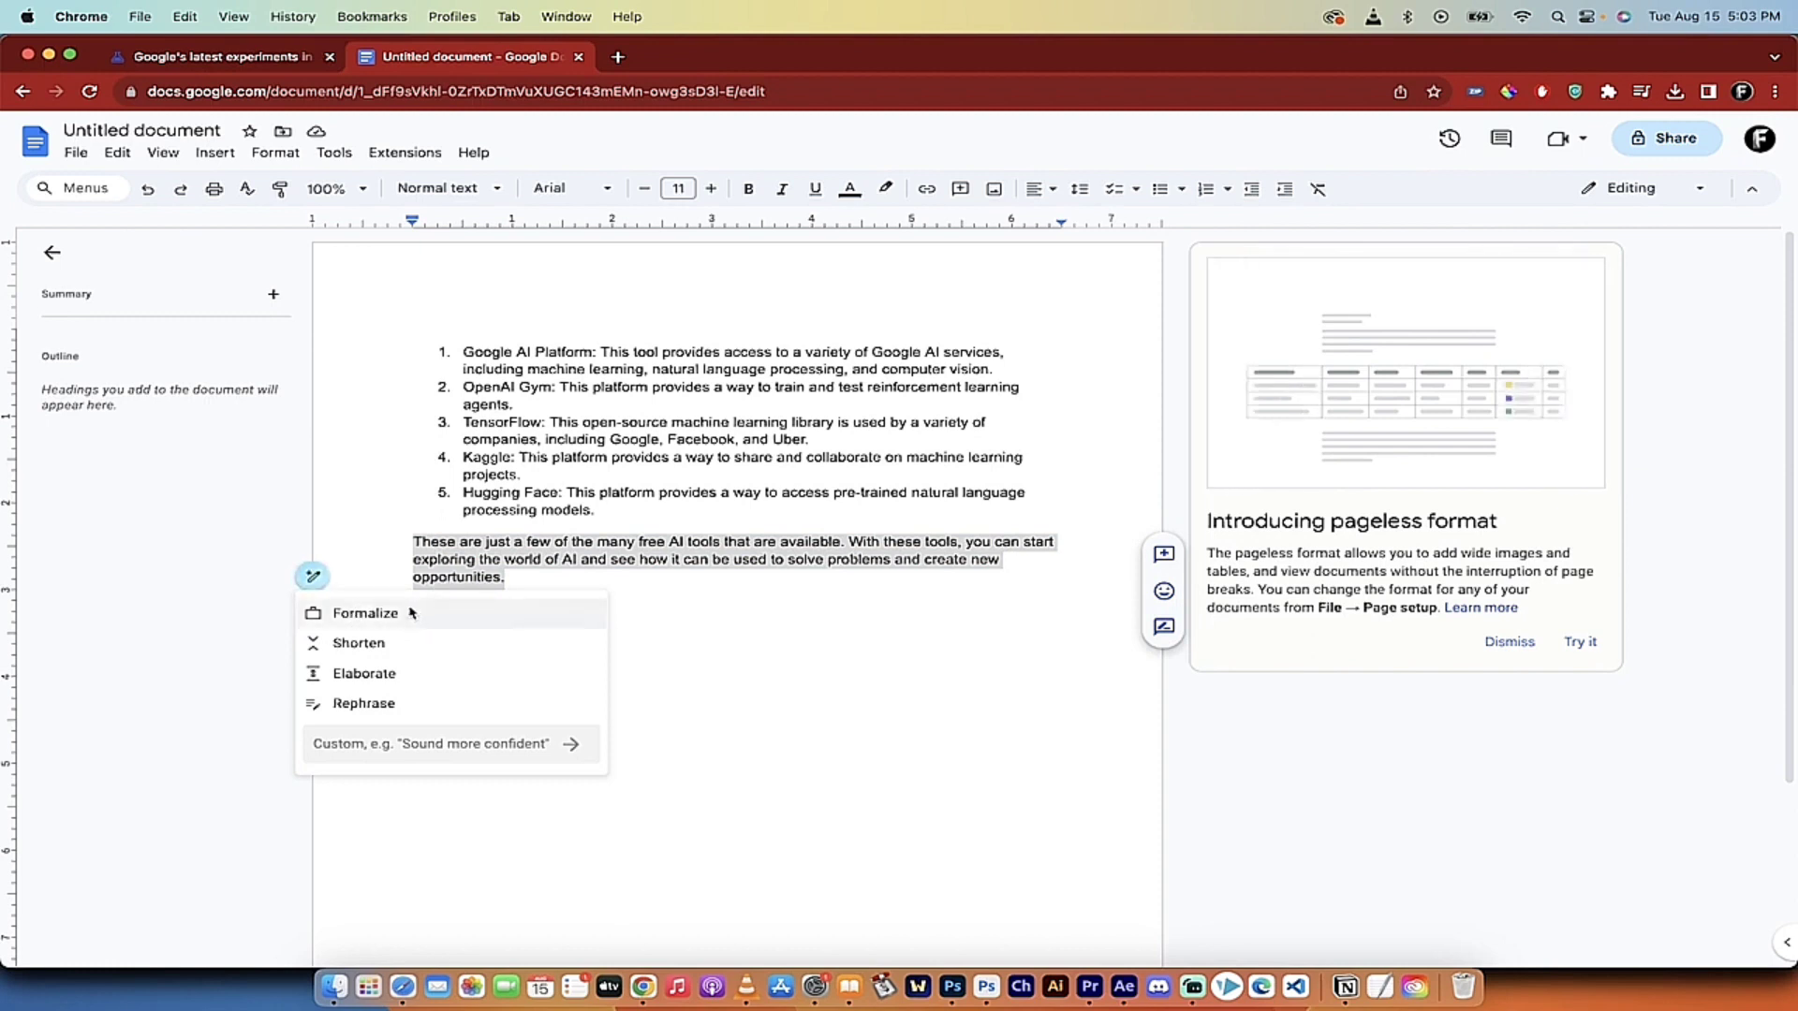
left_click(385, 704)
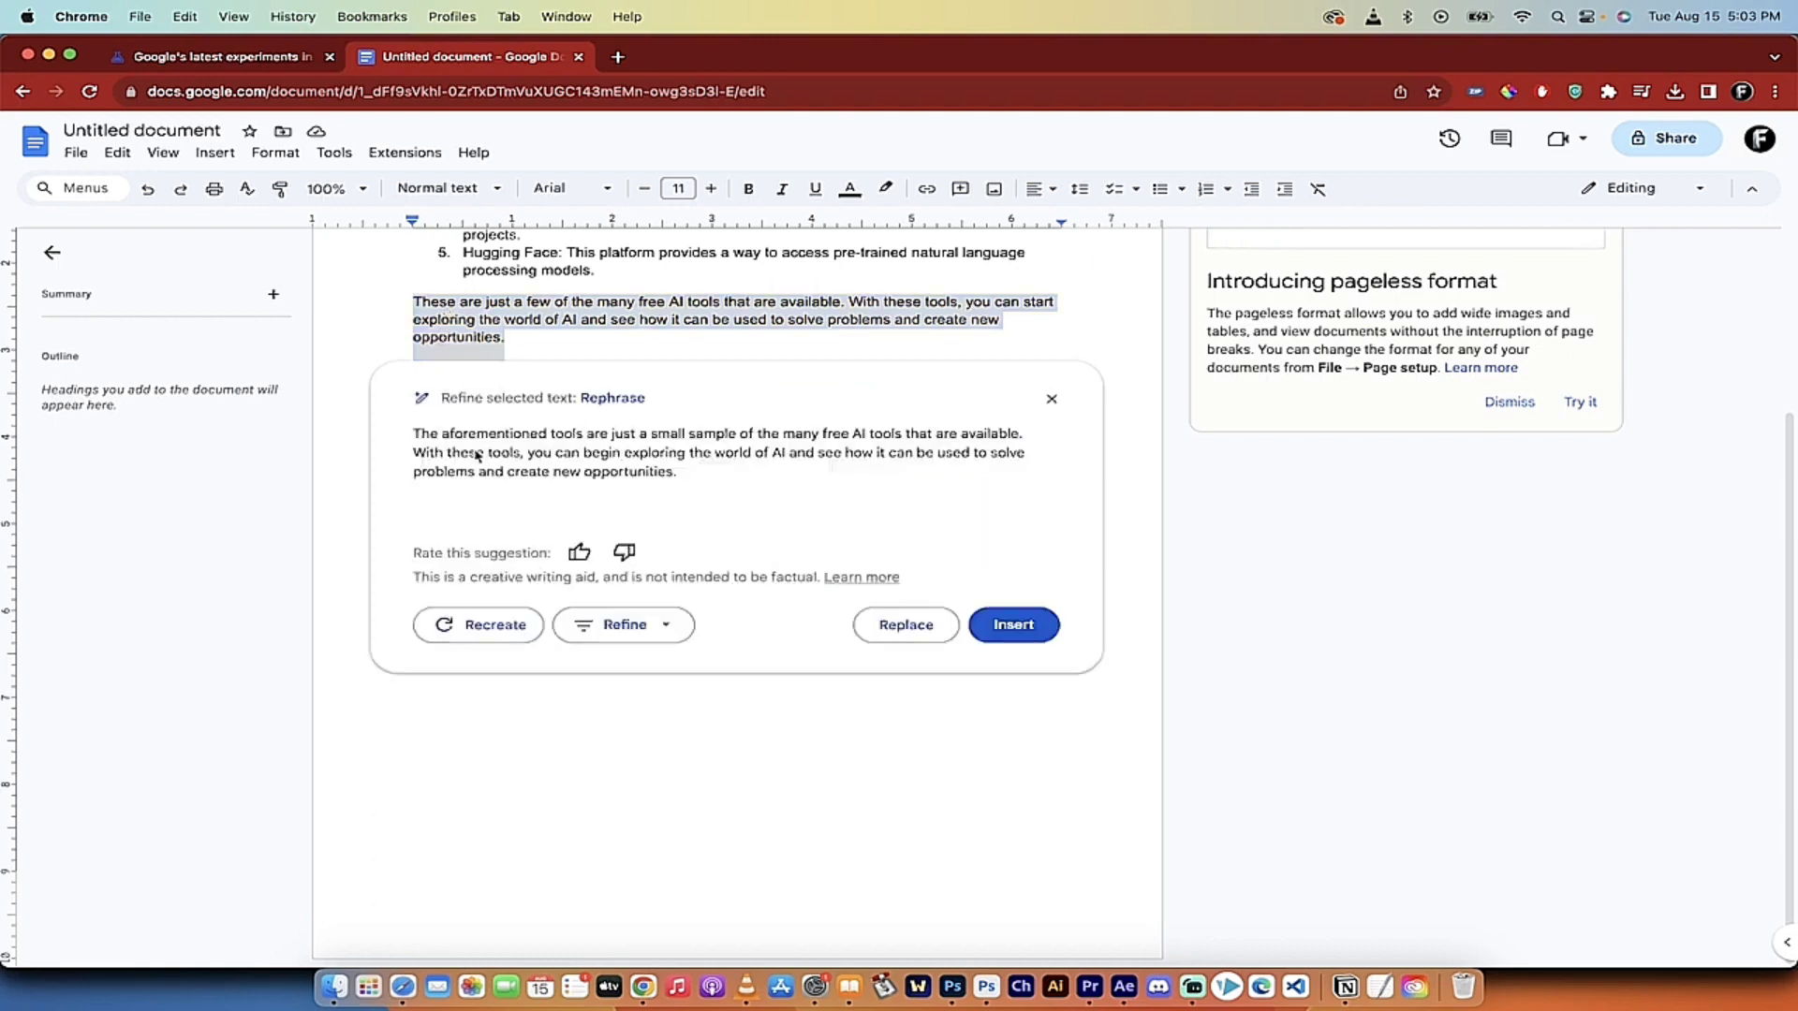
left_click(893, 643)
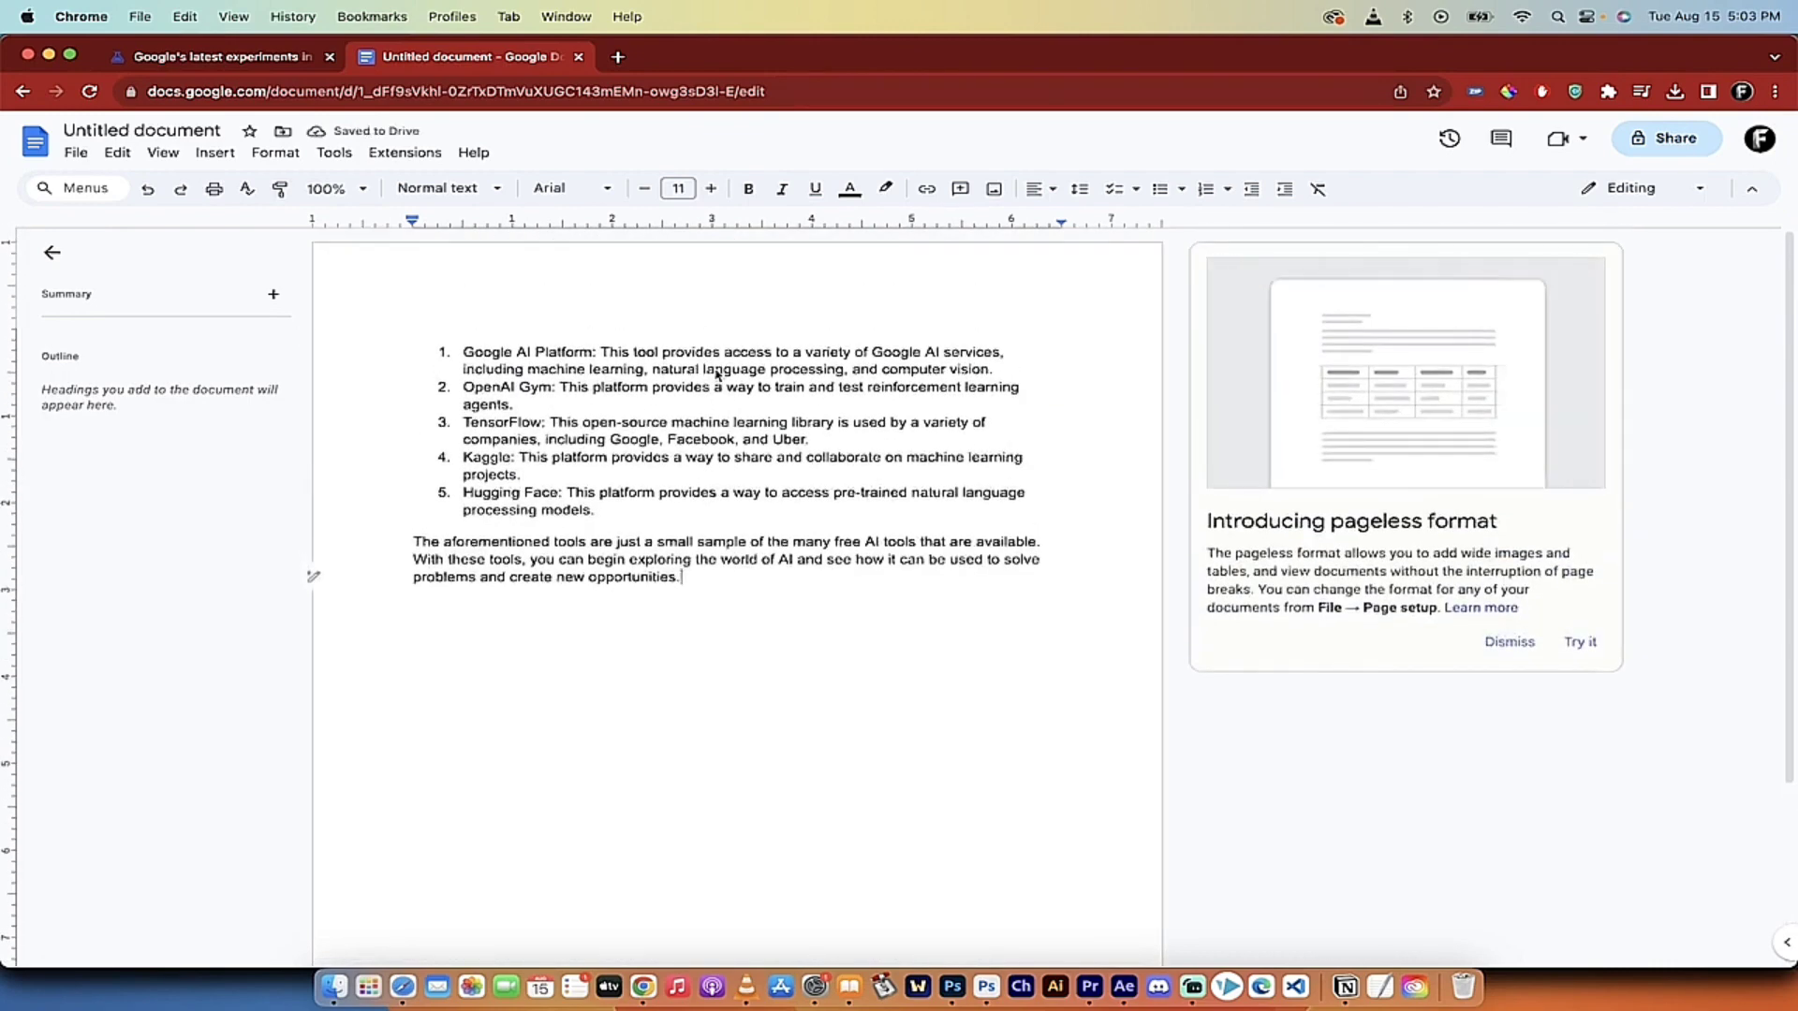
left_click(416, 155)
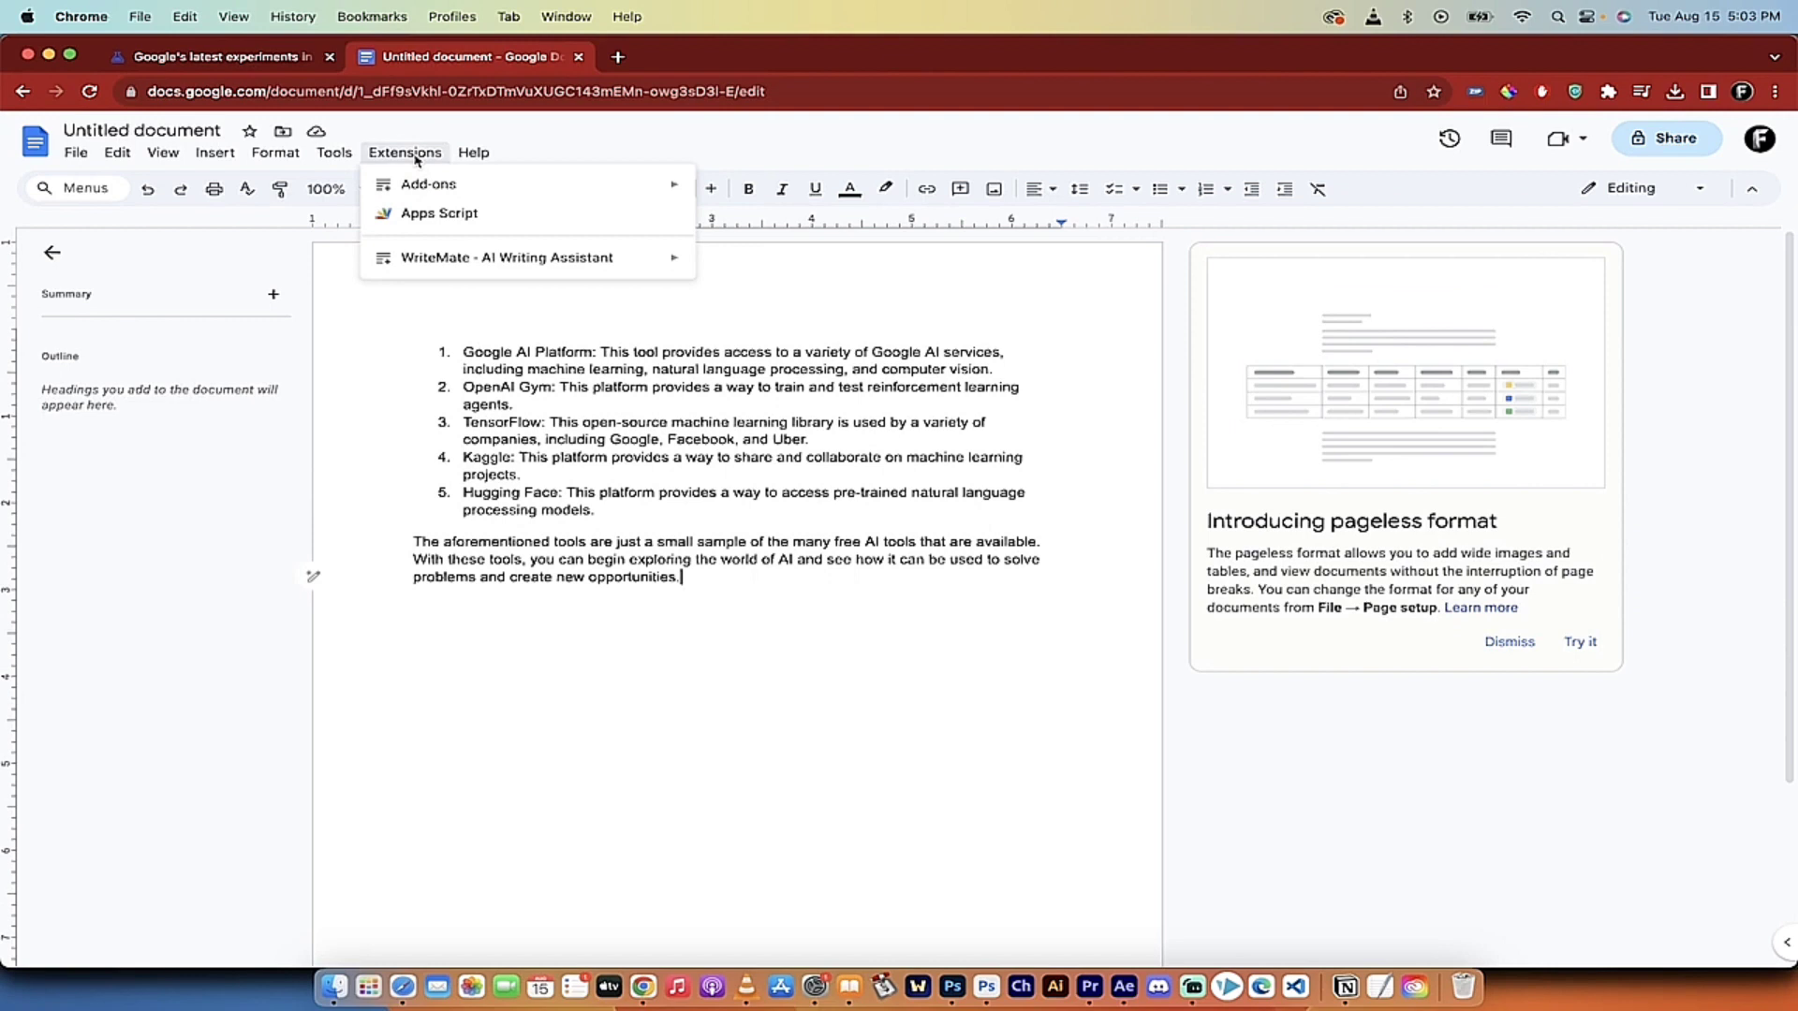
mouse_move(416, 183)
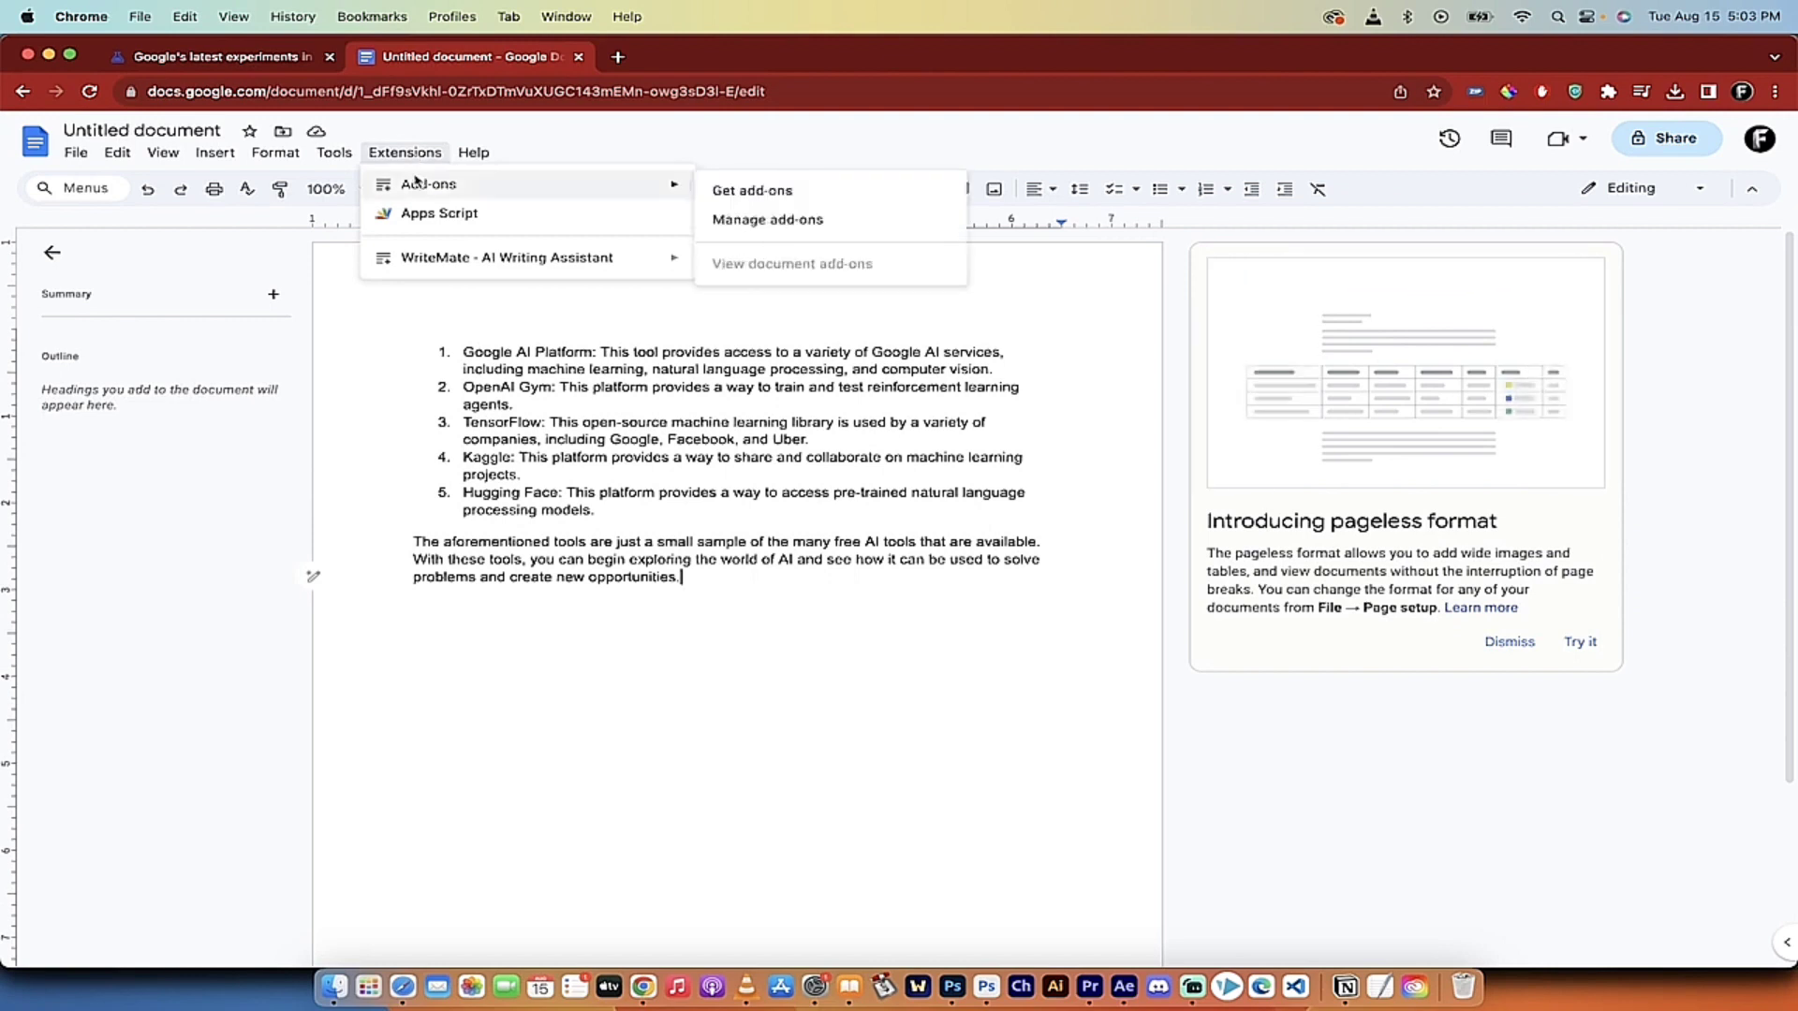
mouse_move(419, 259)
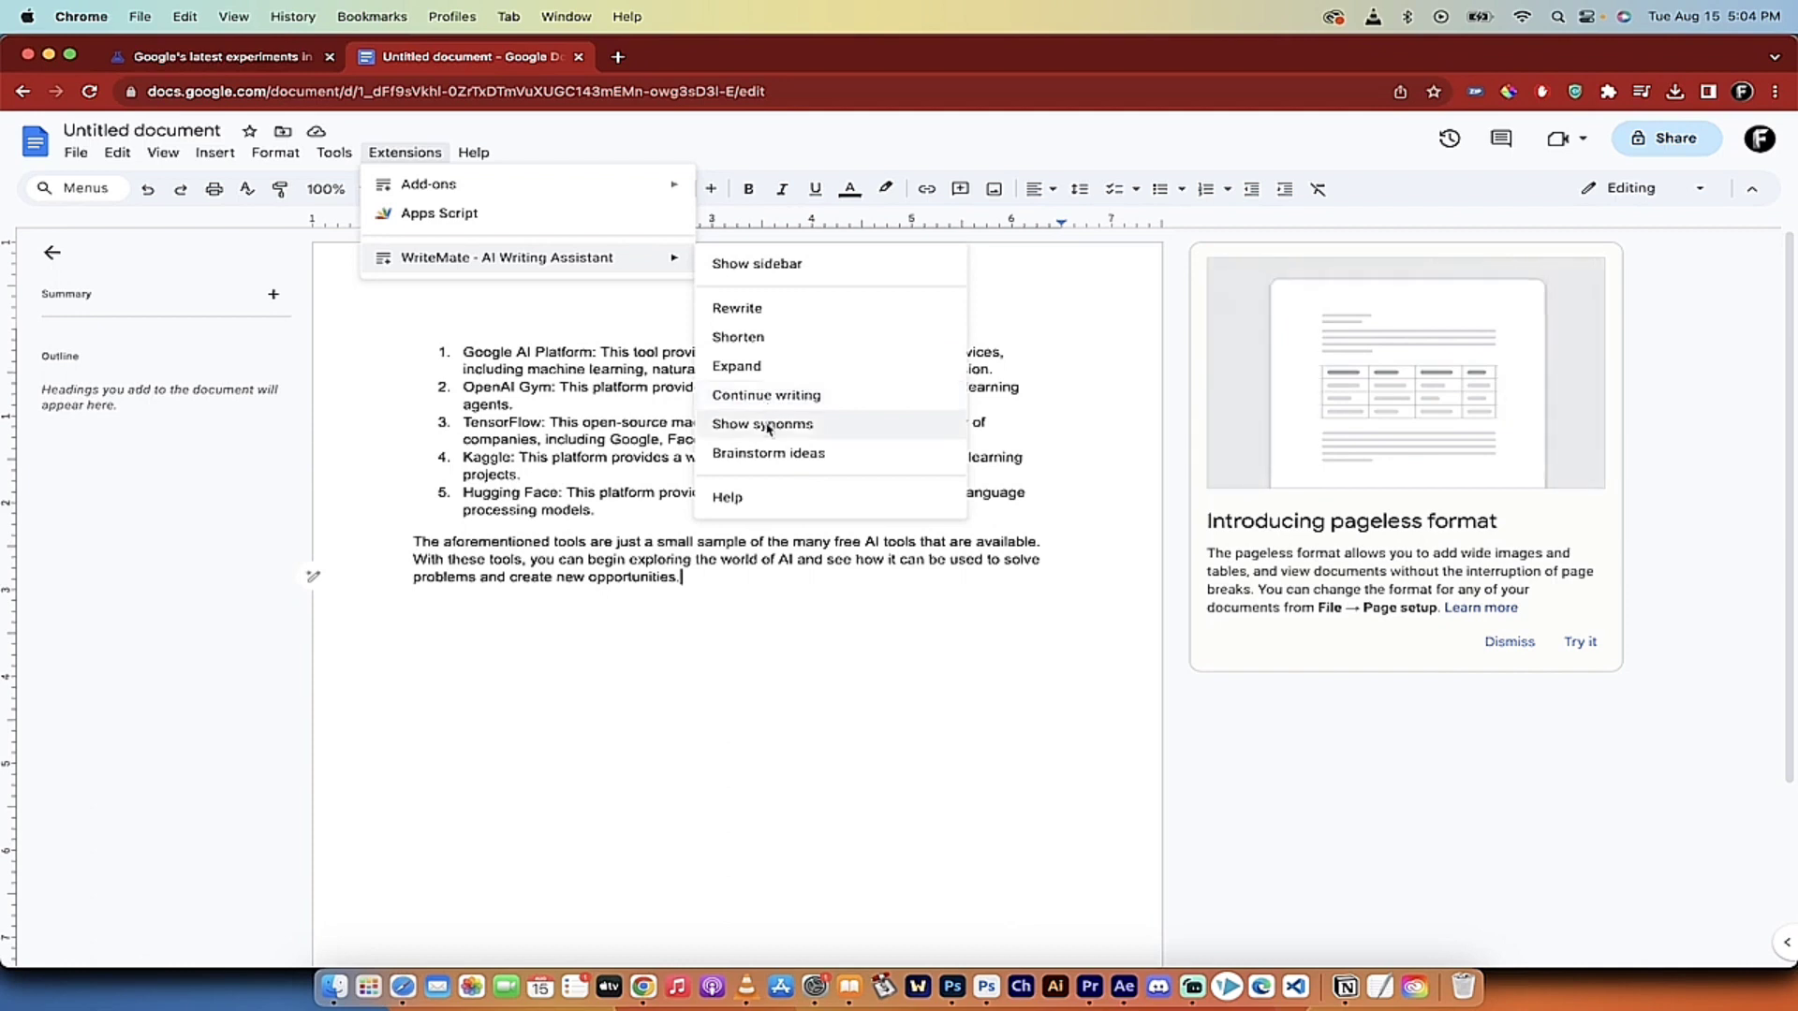
left_click(635, 457)
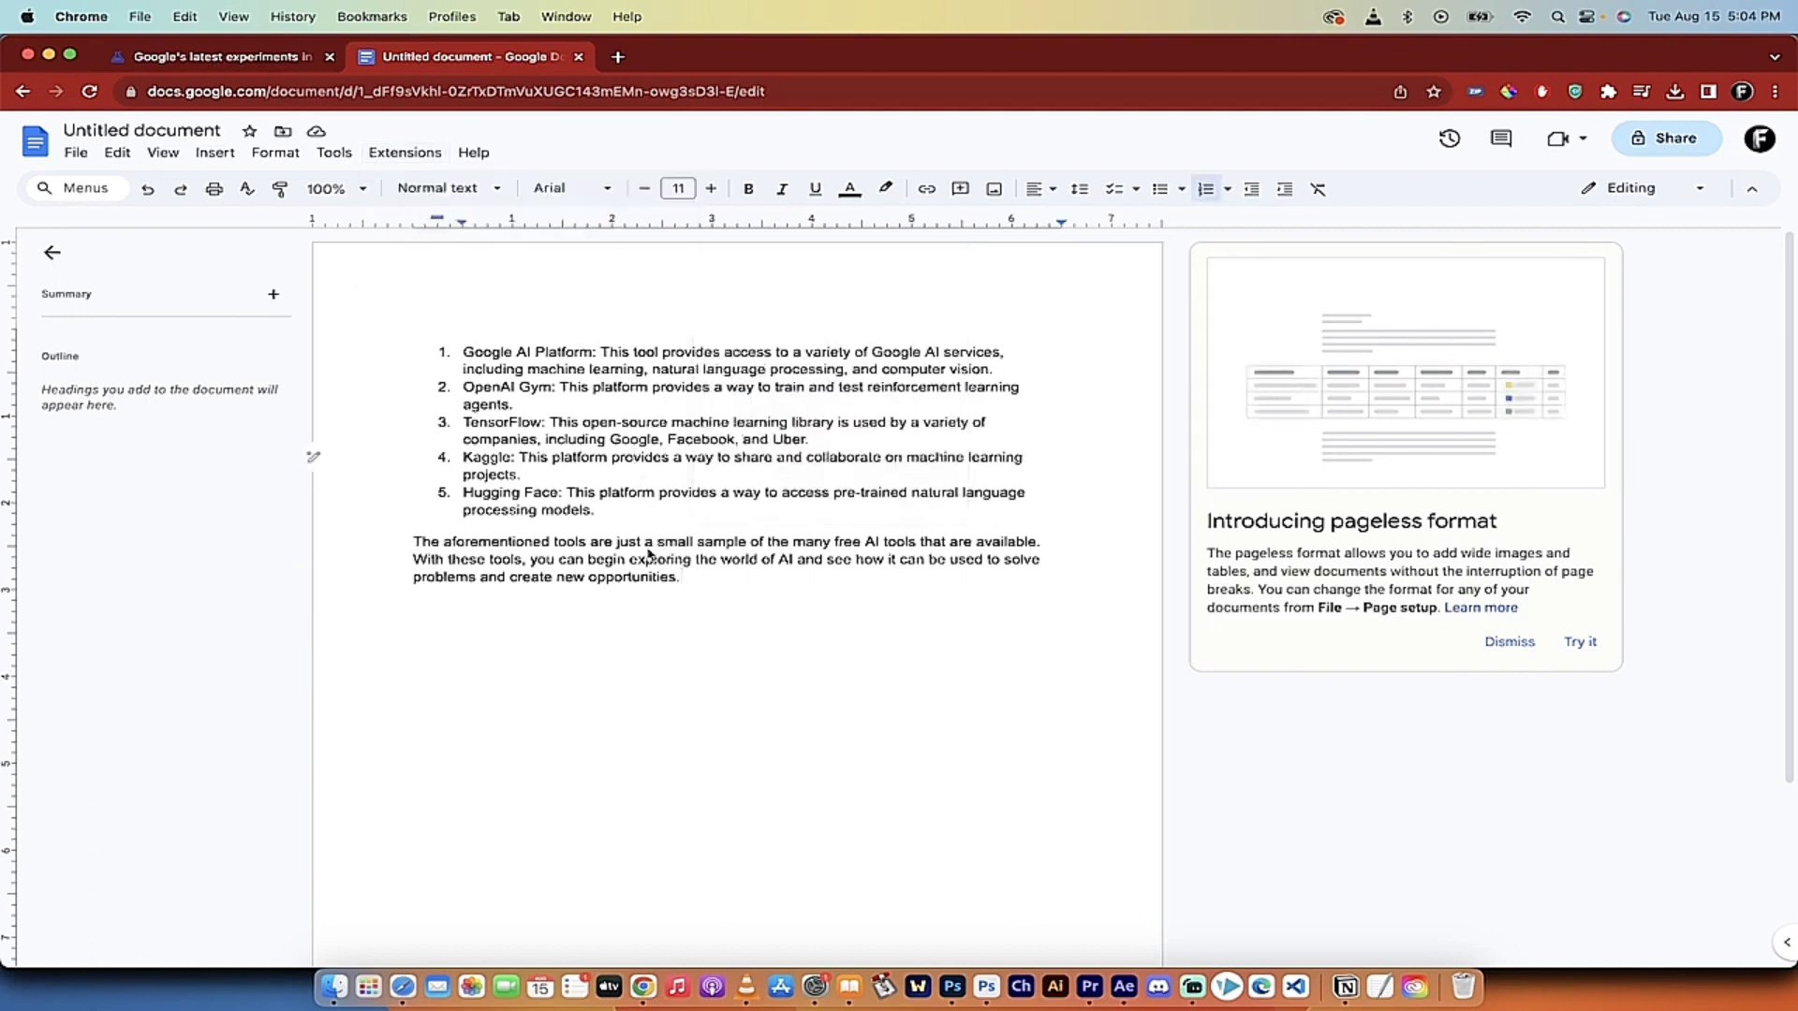
Step: Show synonyms for the word "aforementioned" in the closing paragraph with the WriteMate - AI Writing Assistant add-on
left_click_drag(444, 543, 552, 546)
left_click(405, 153)
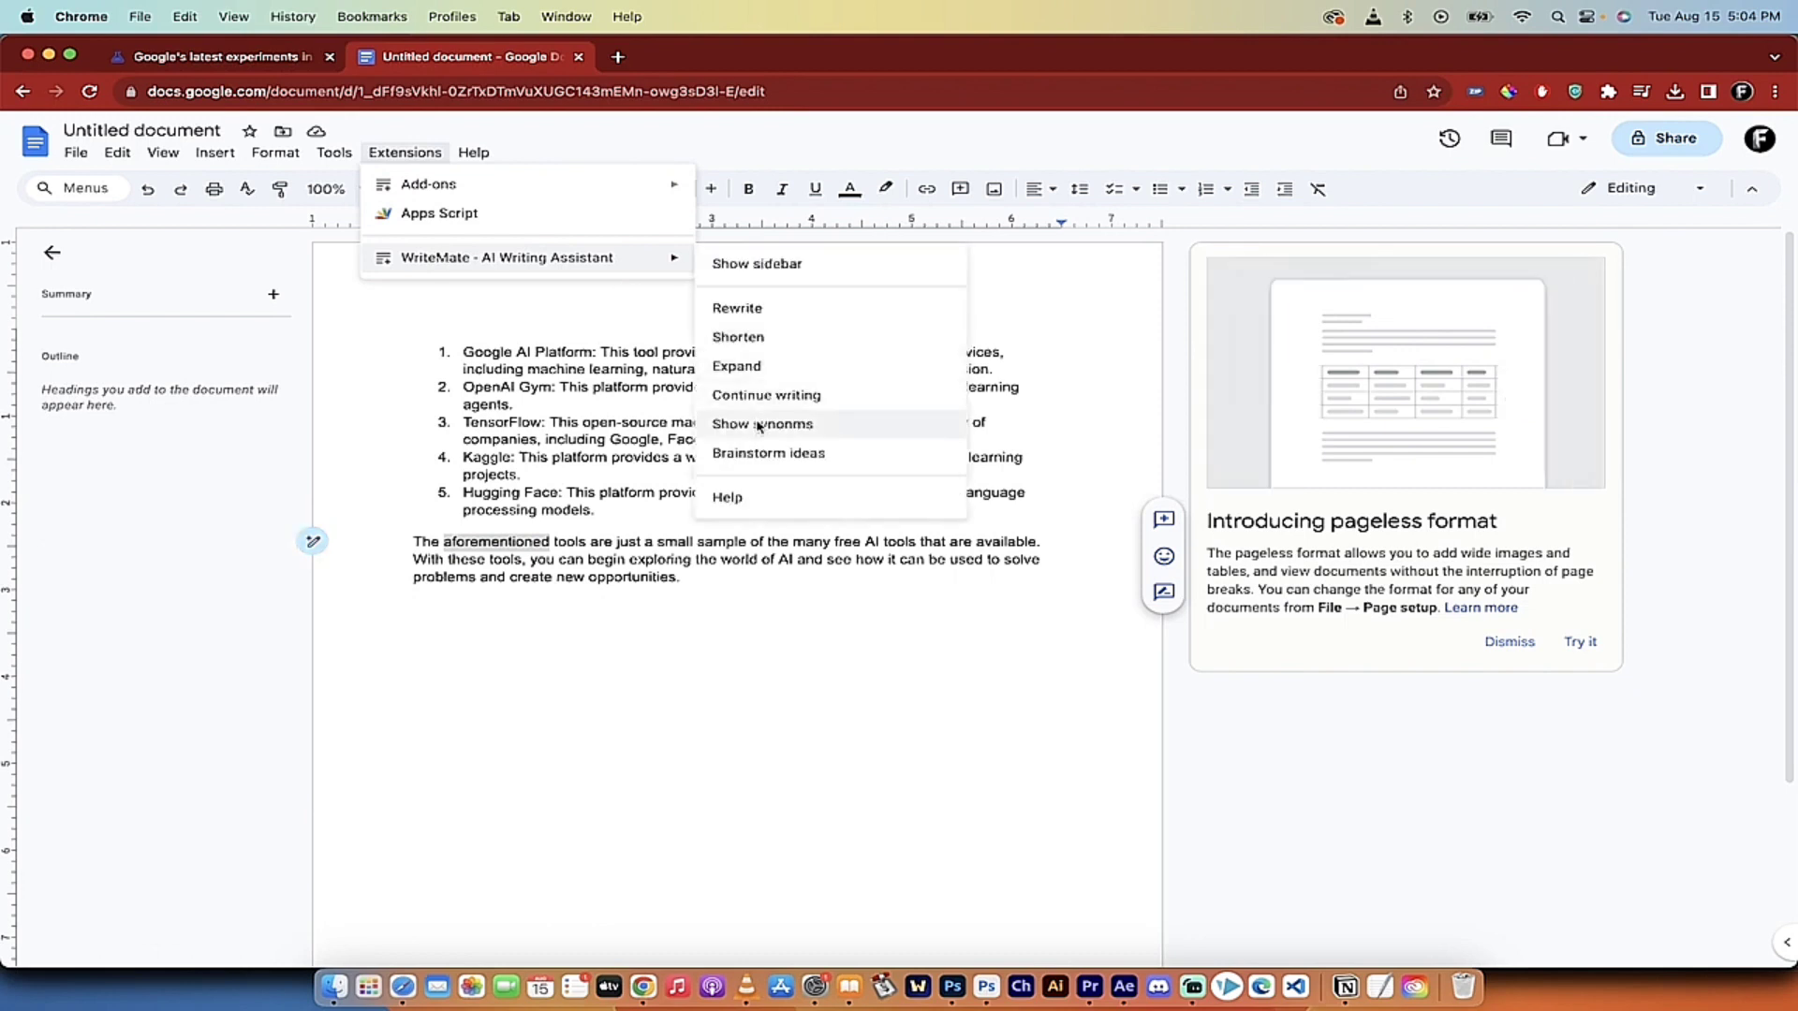
left_click(759, 425)
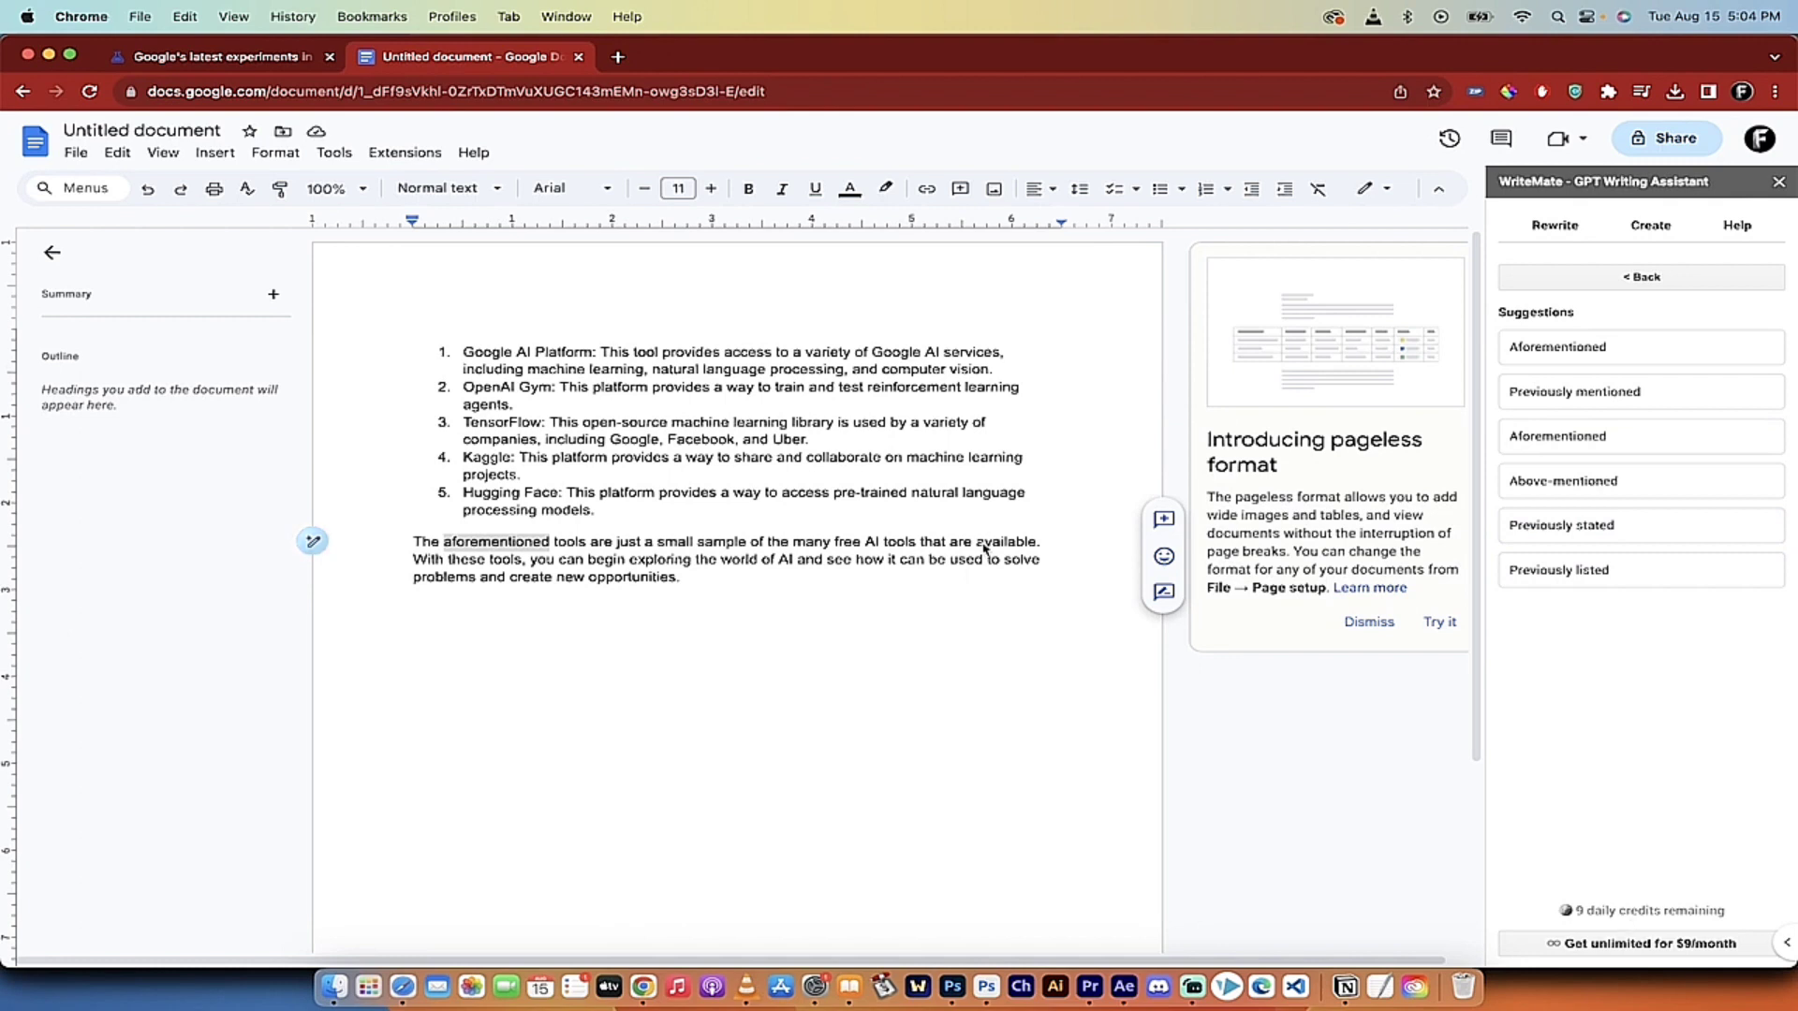
Step: Open the Google Workspace Marketplace to get add-ons and browse the apps that work with Docs
left_click(393, 154)
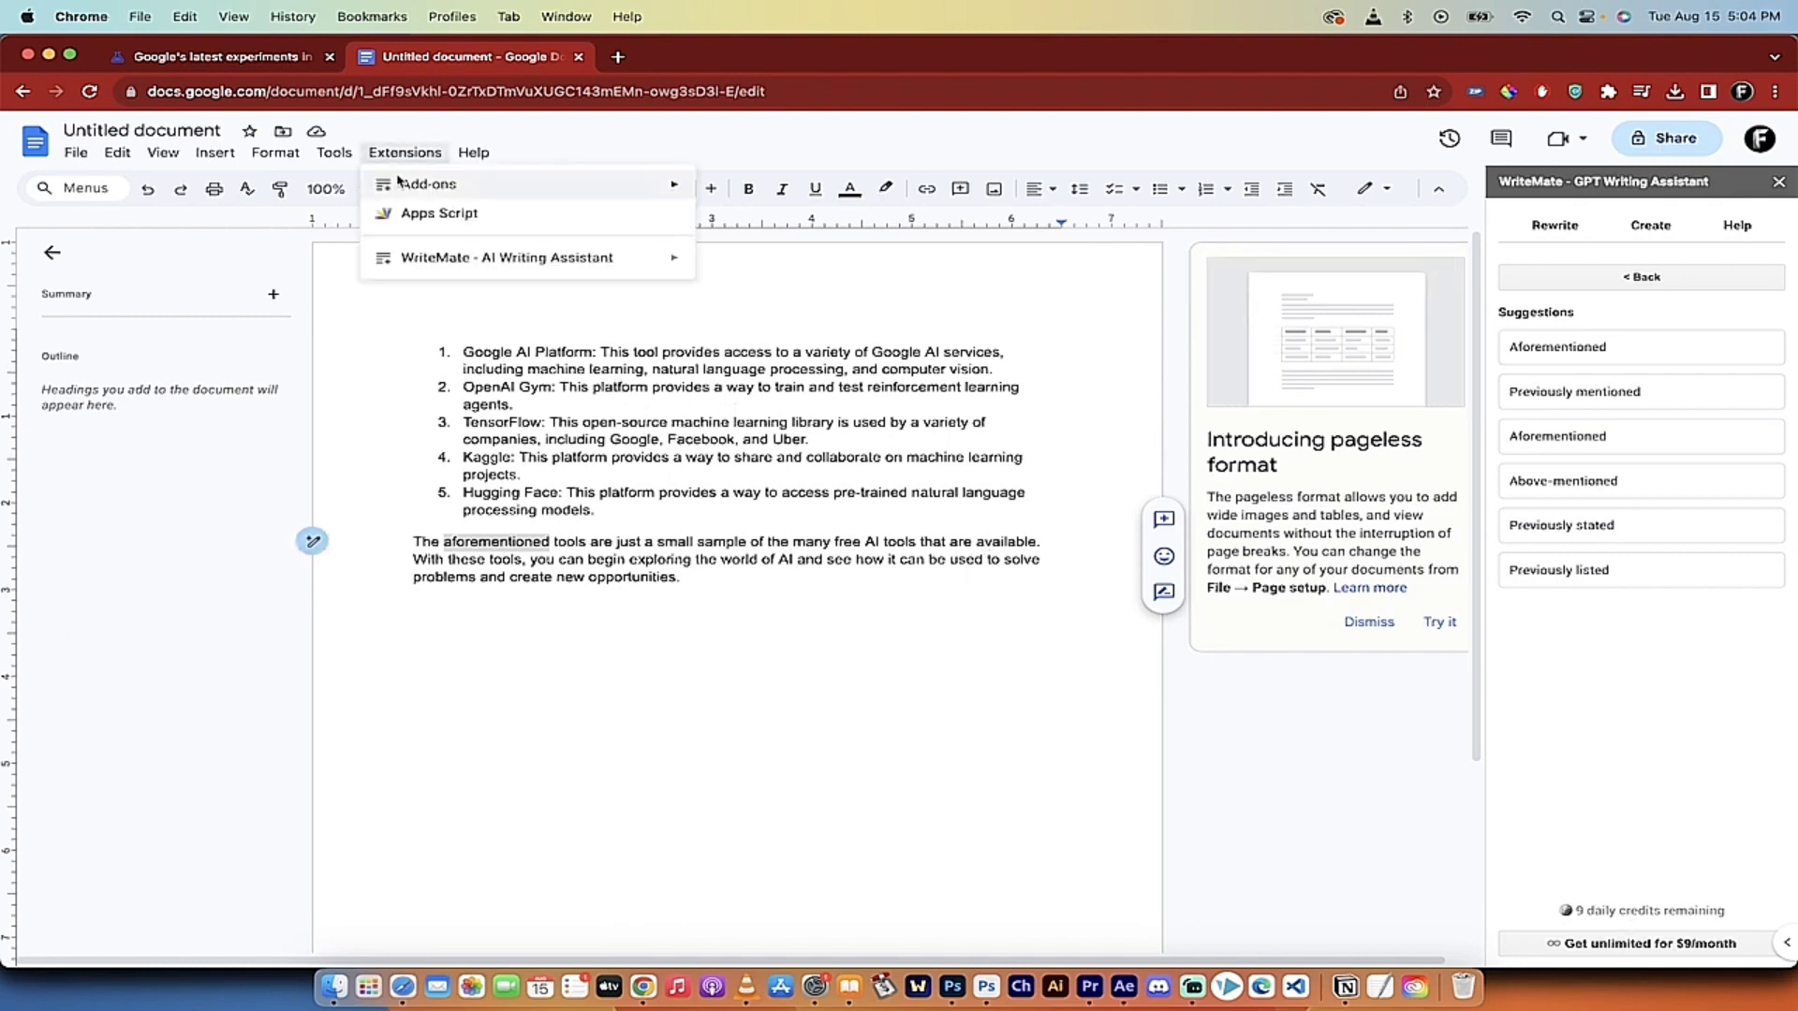
mouse_move(429, 186)
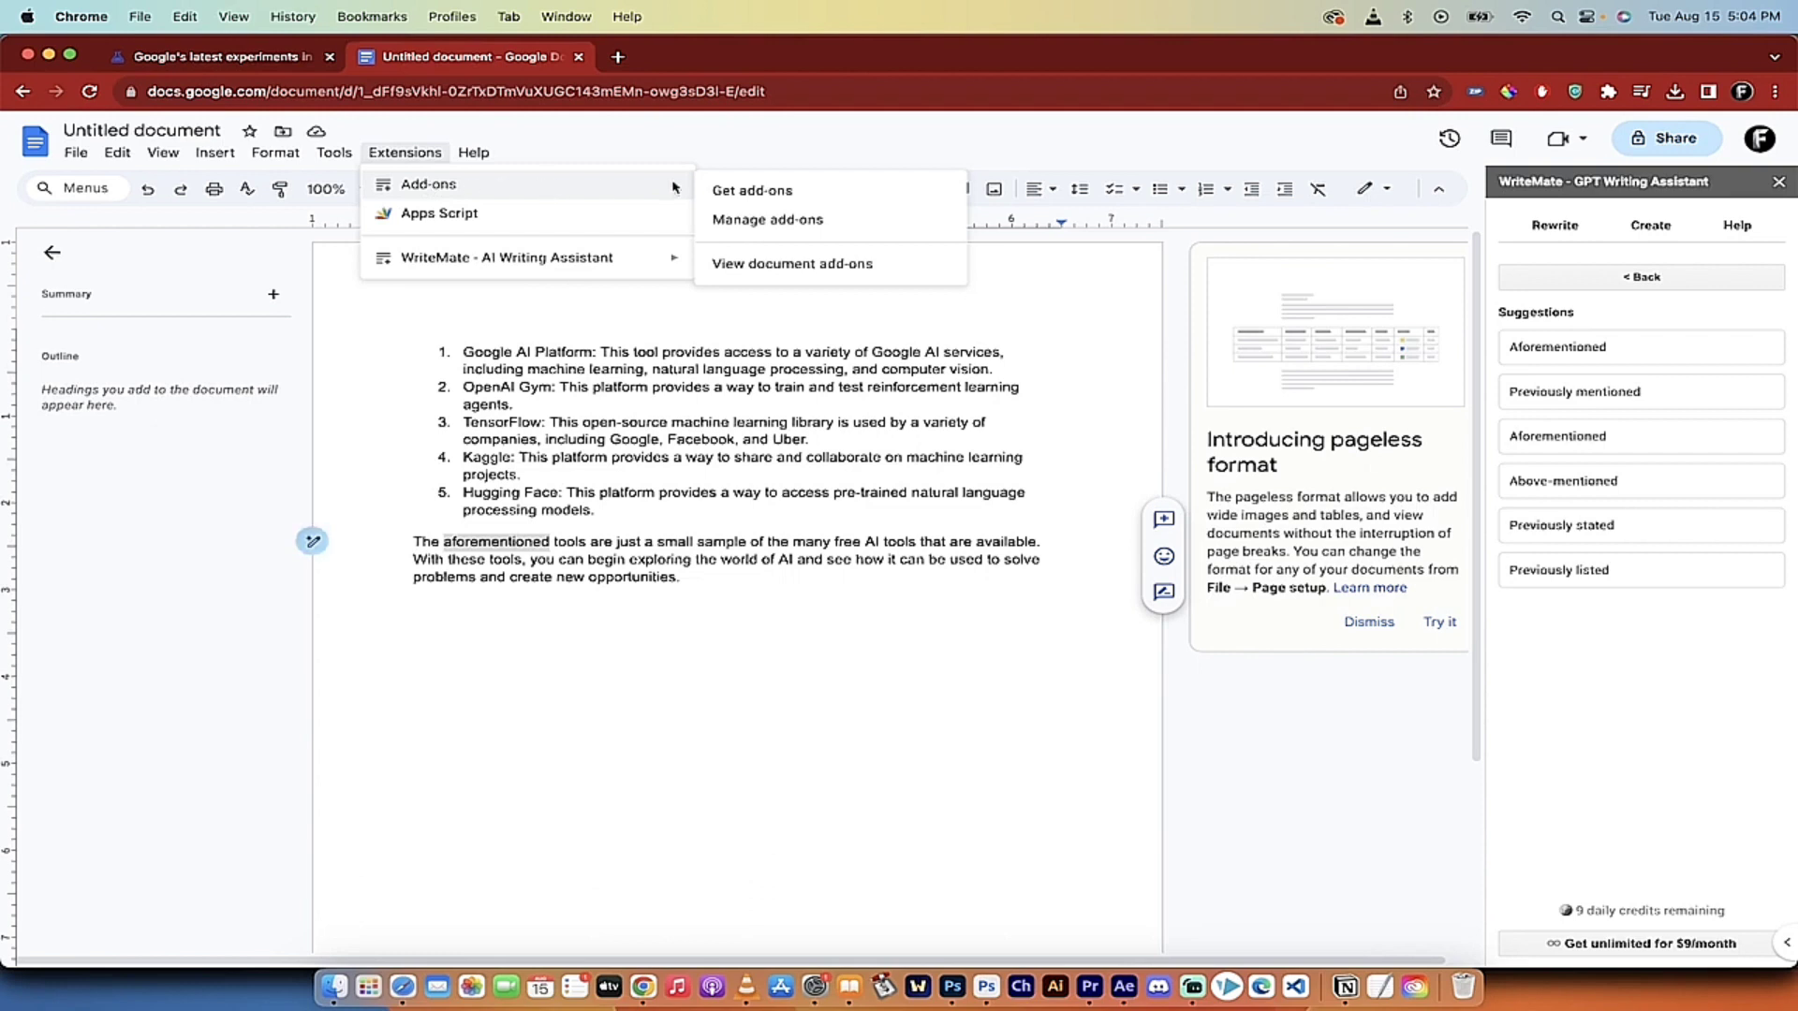
left_click(752, 191)
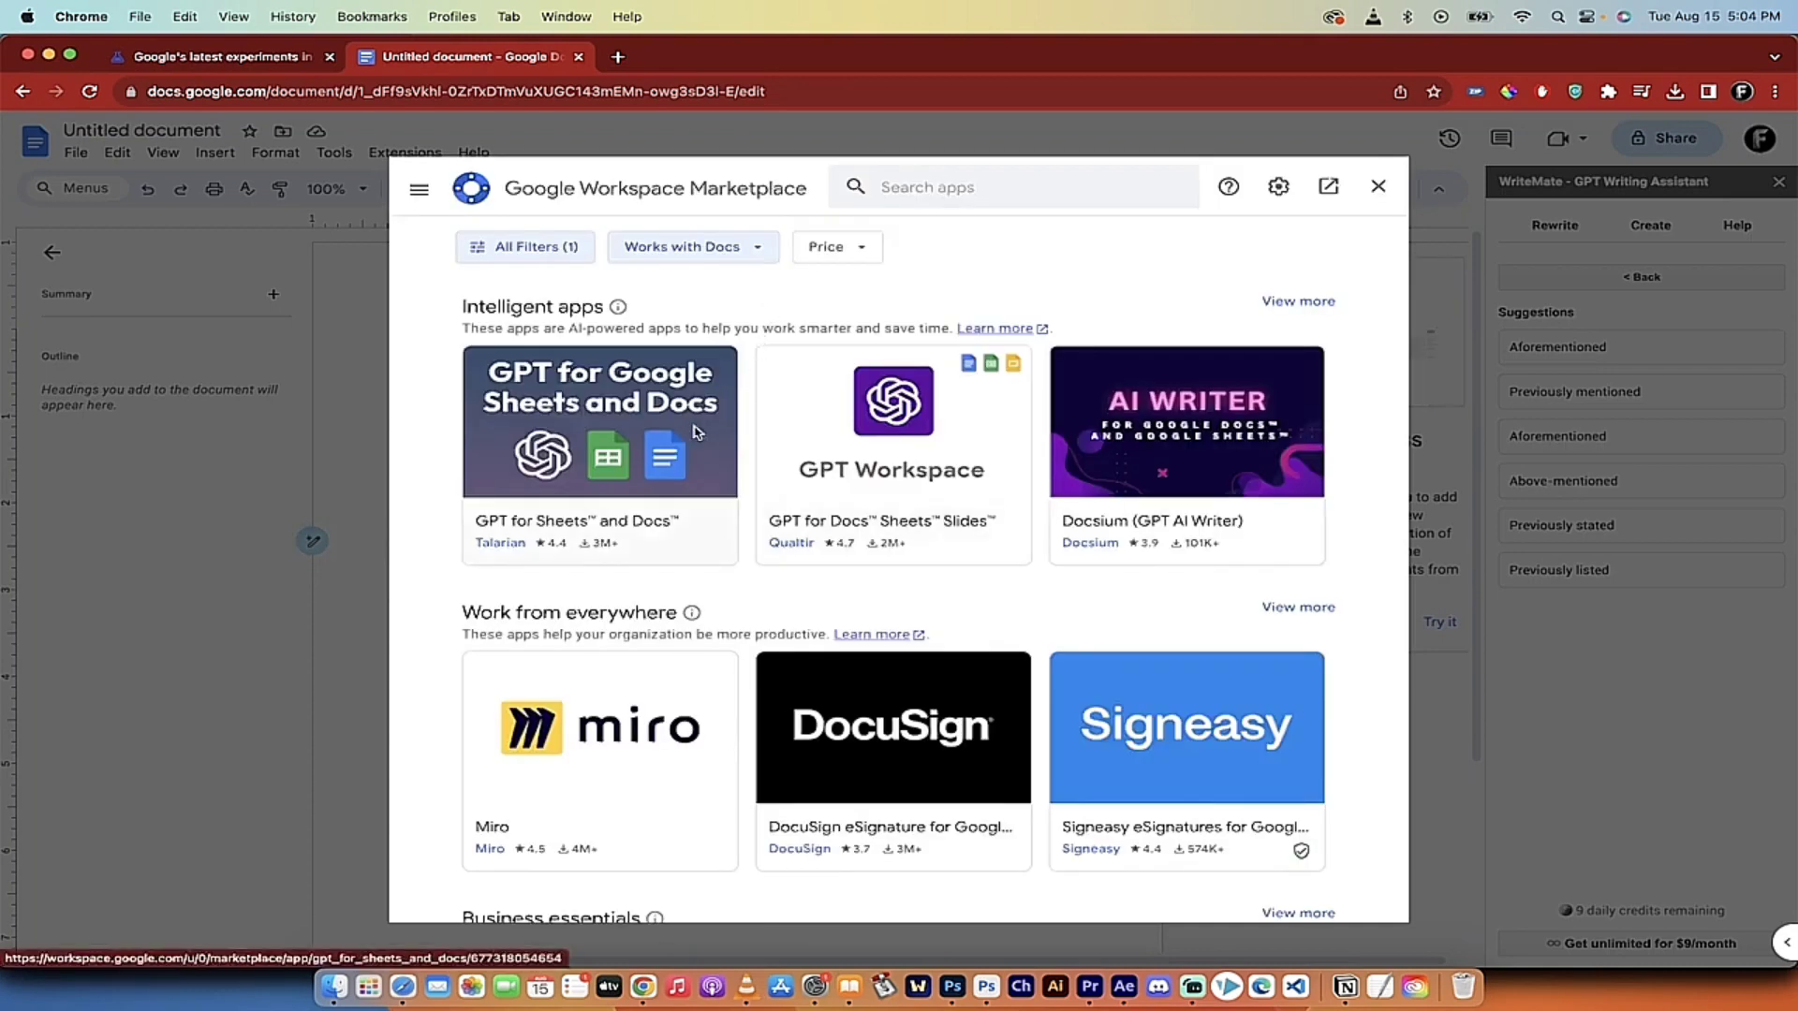
scroll(447, 635, "down", 2)
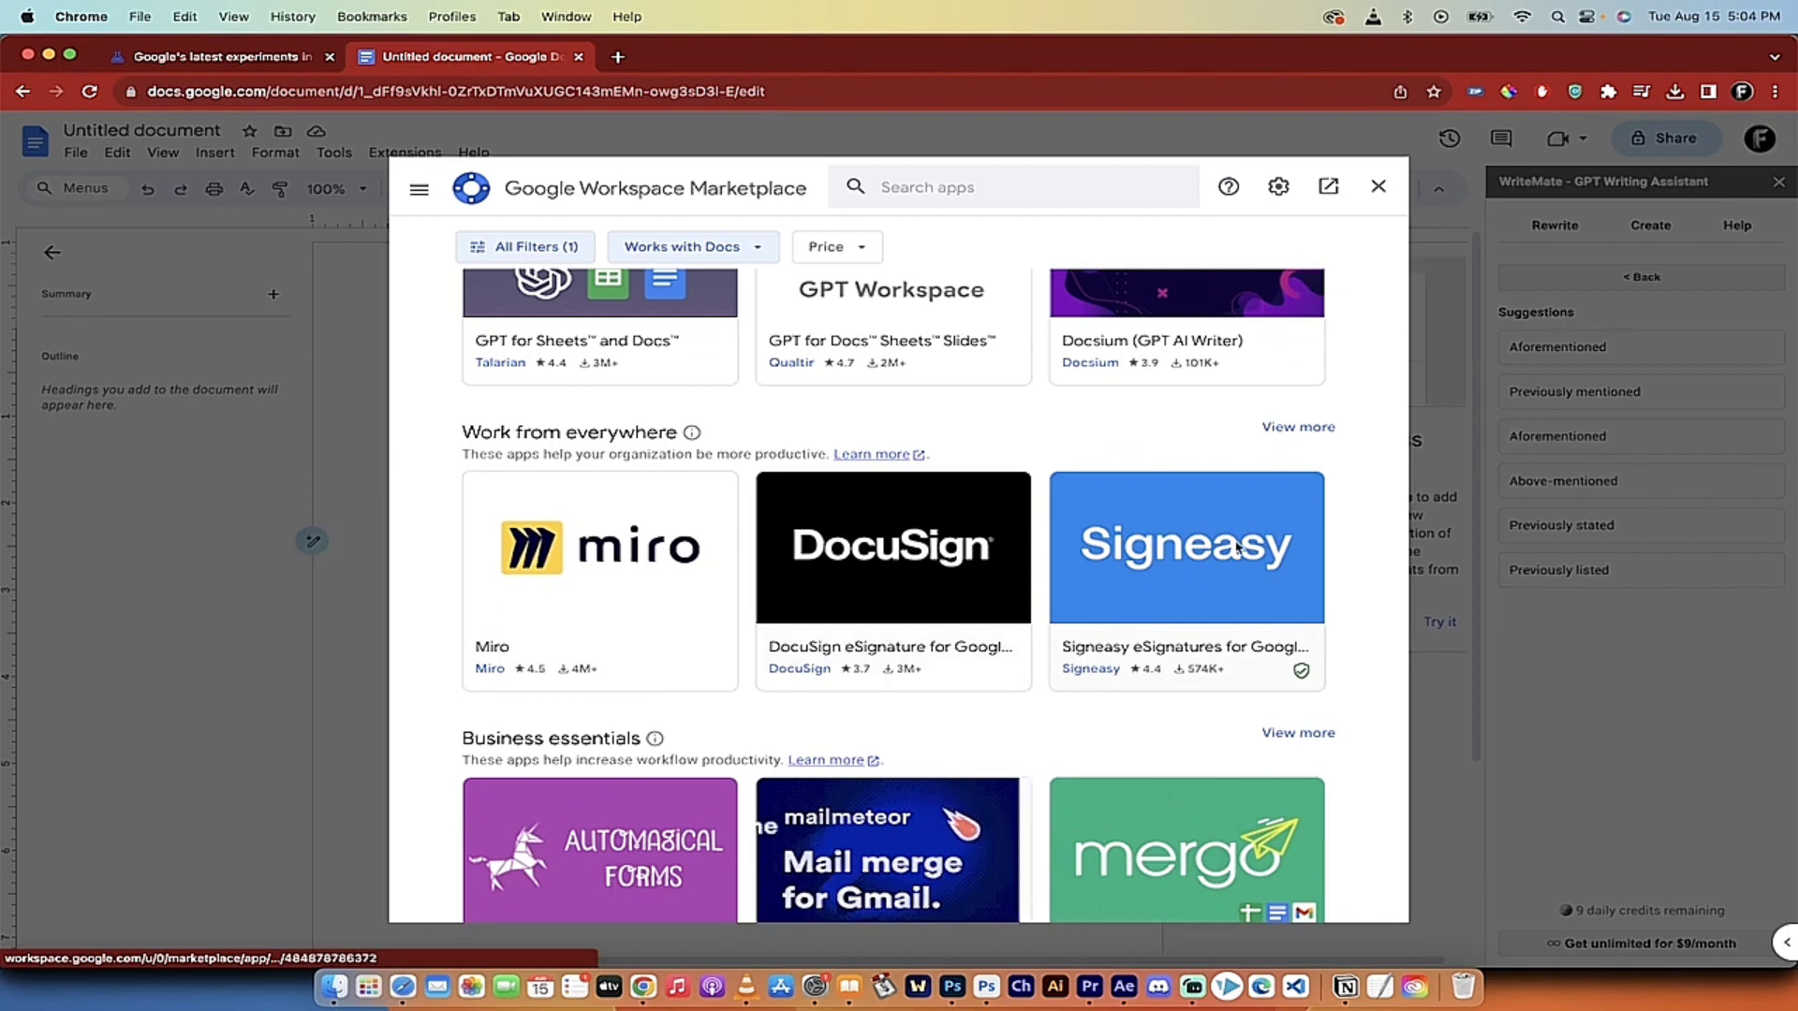
scroll(1352, 600, "down", 5)
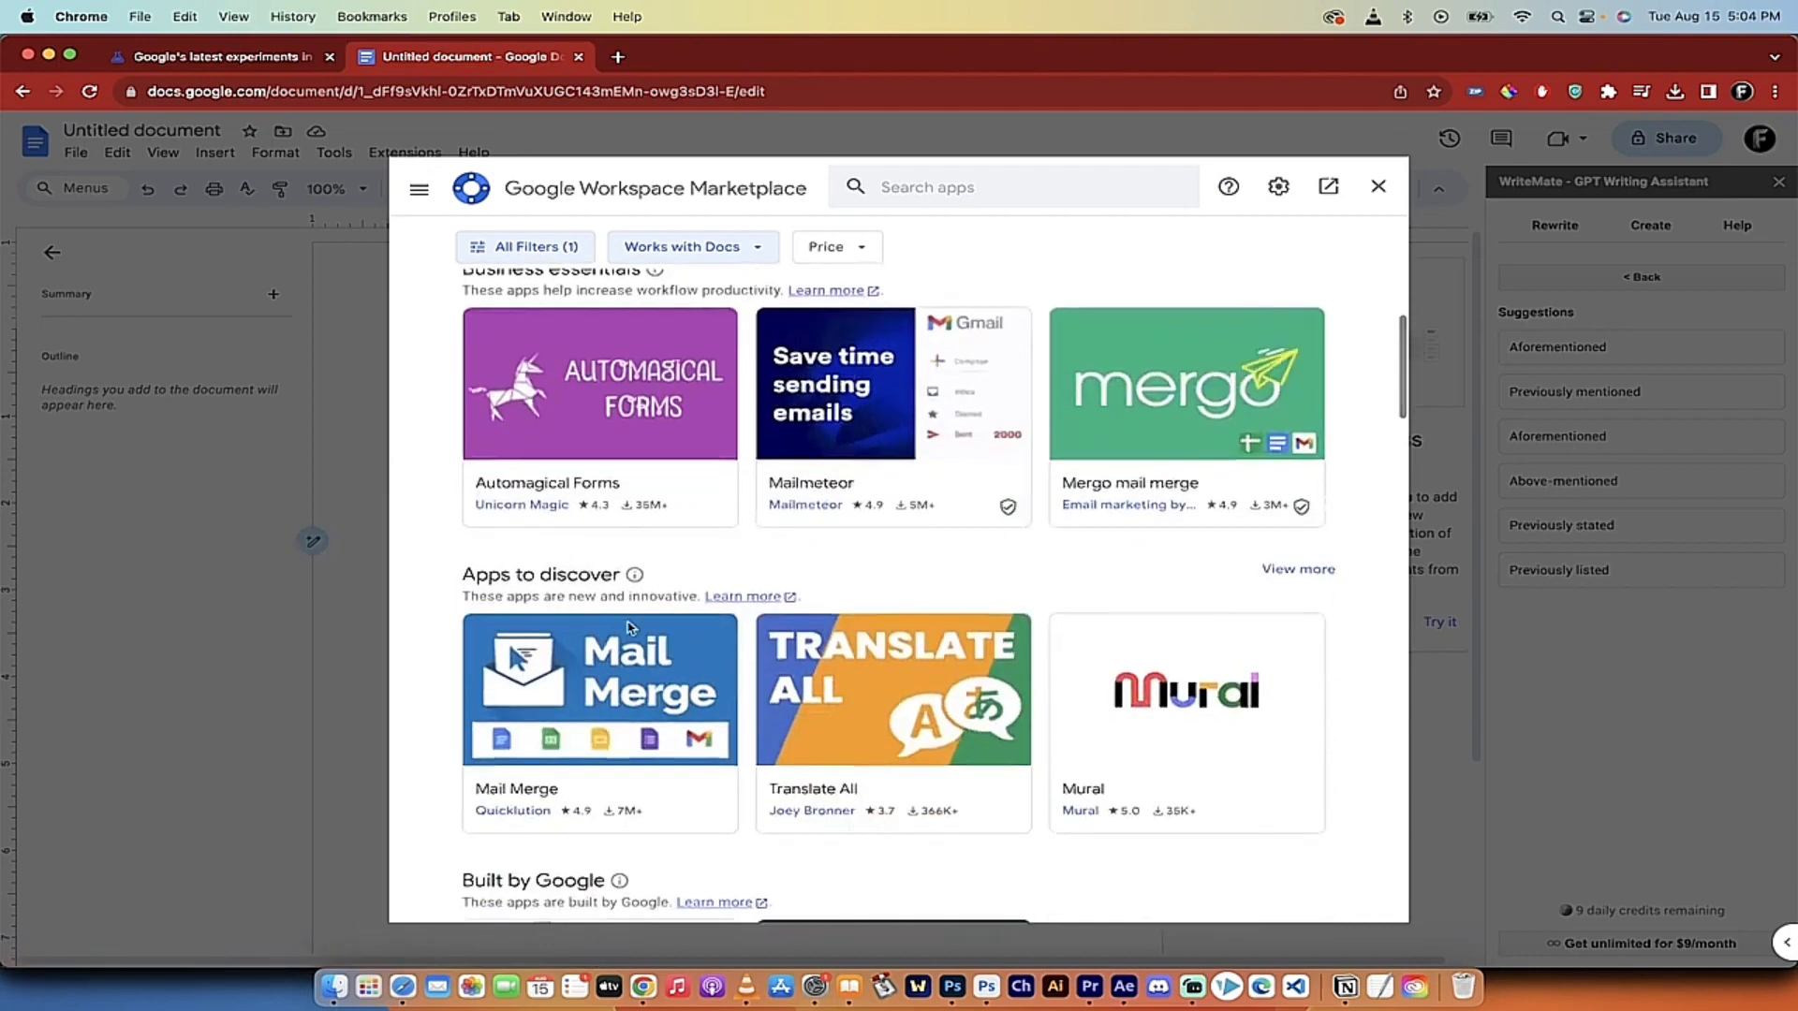
scroll(440, 662, "down", 2)
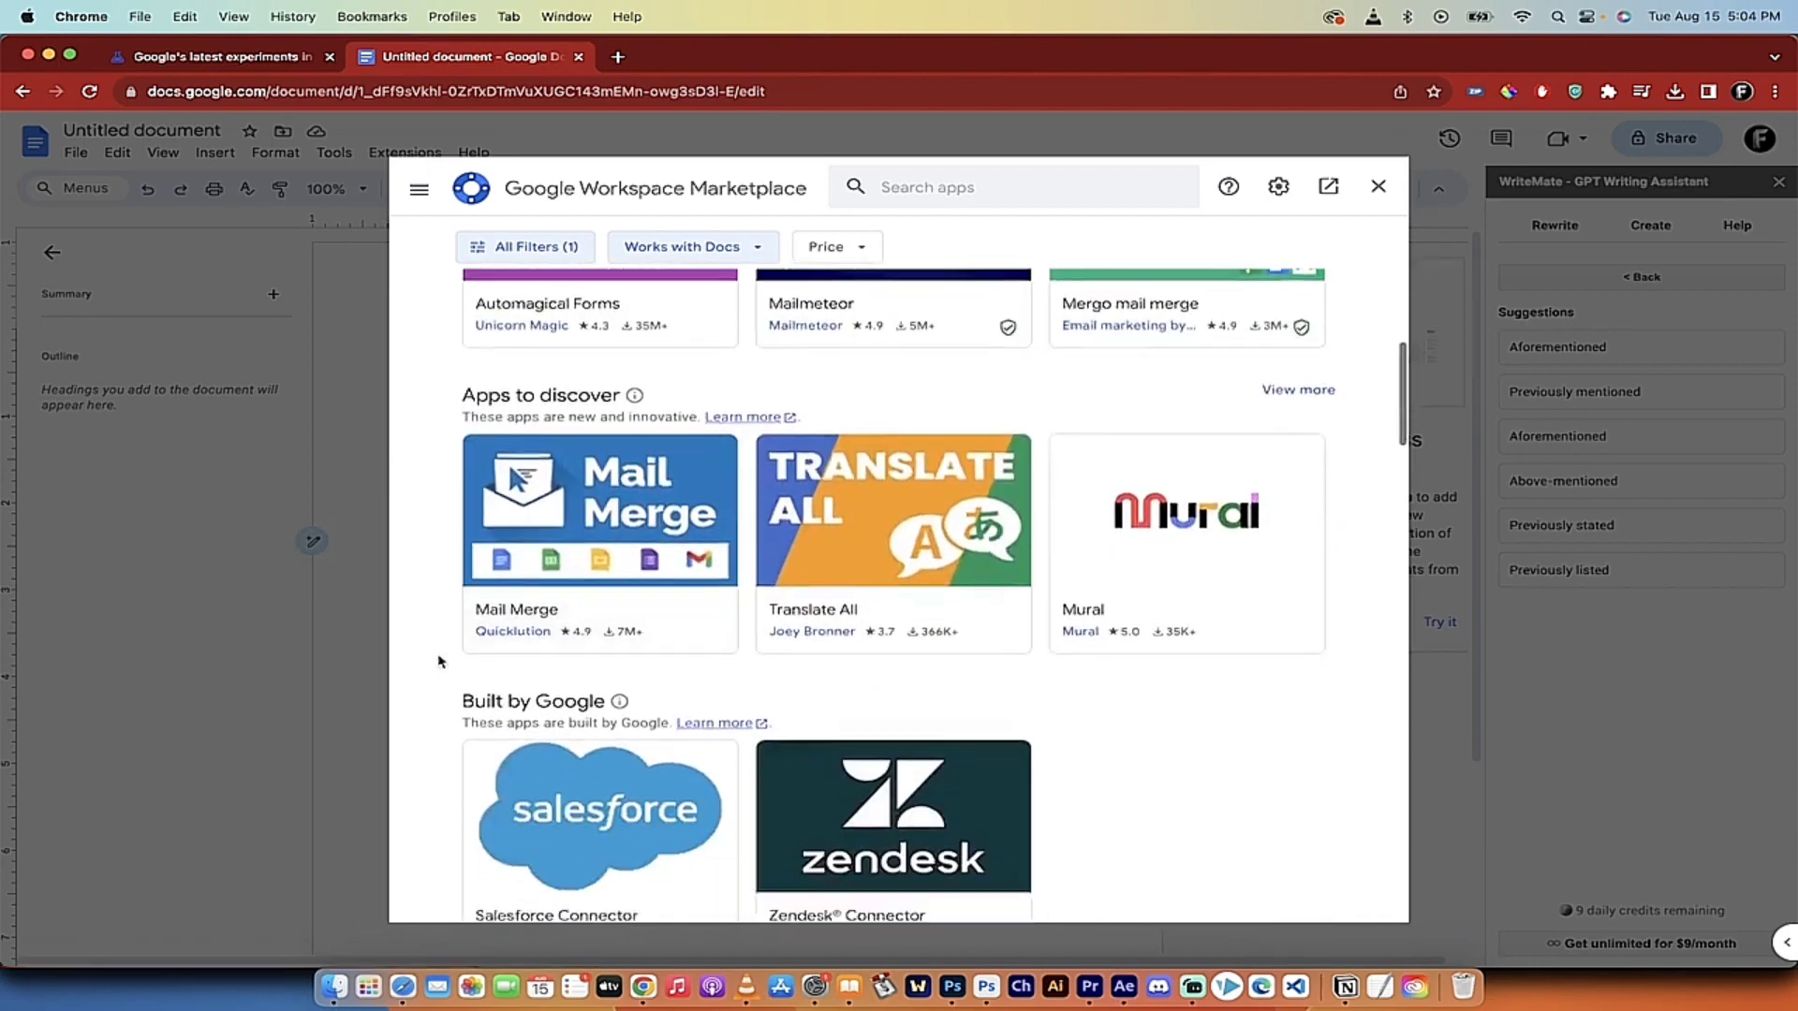
scroll(440, 661, "down", 3)
scroll(590, 527, "up", 10)
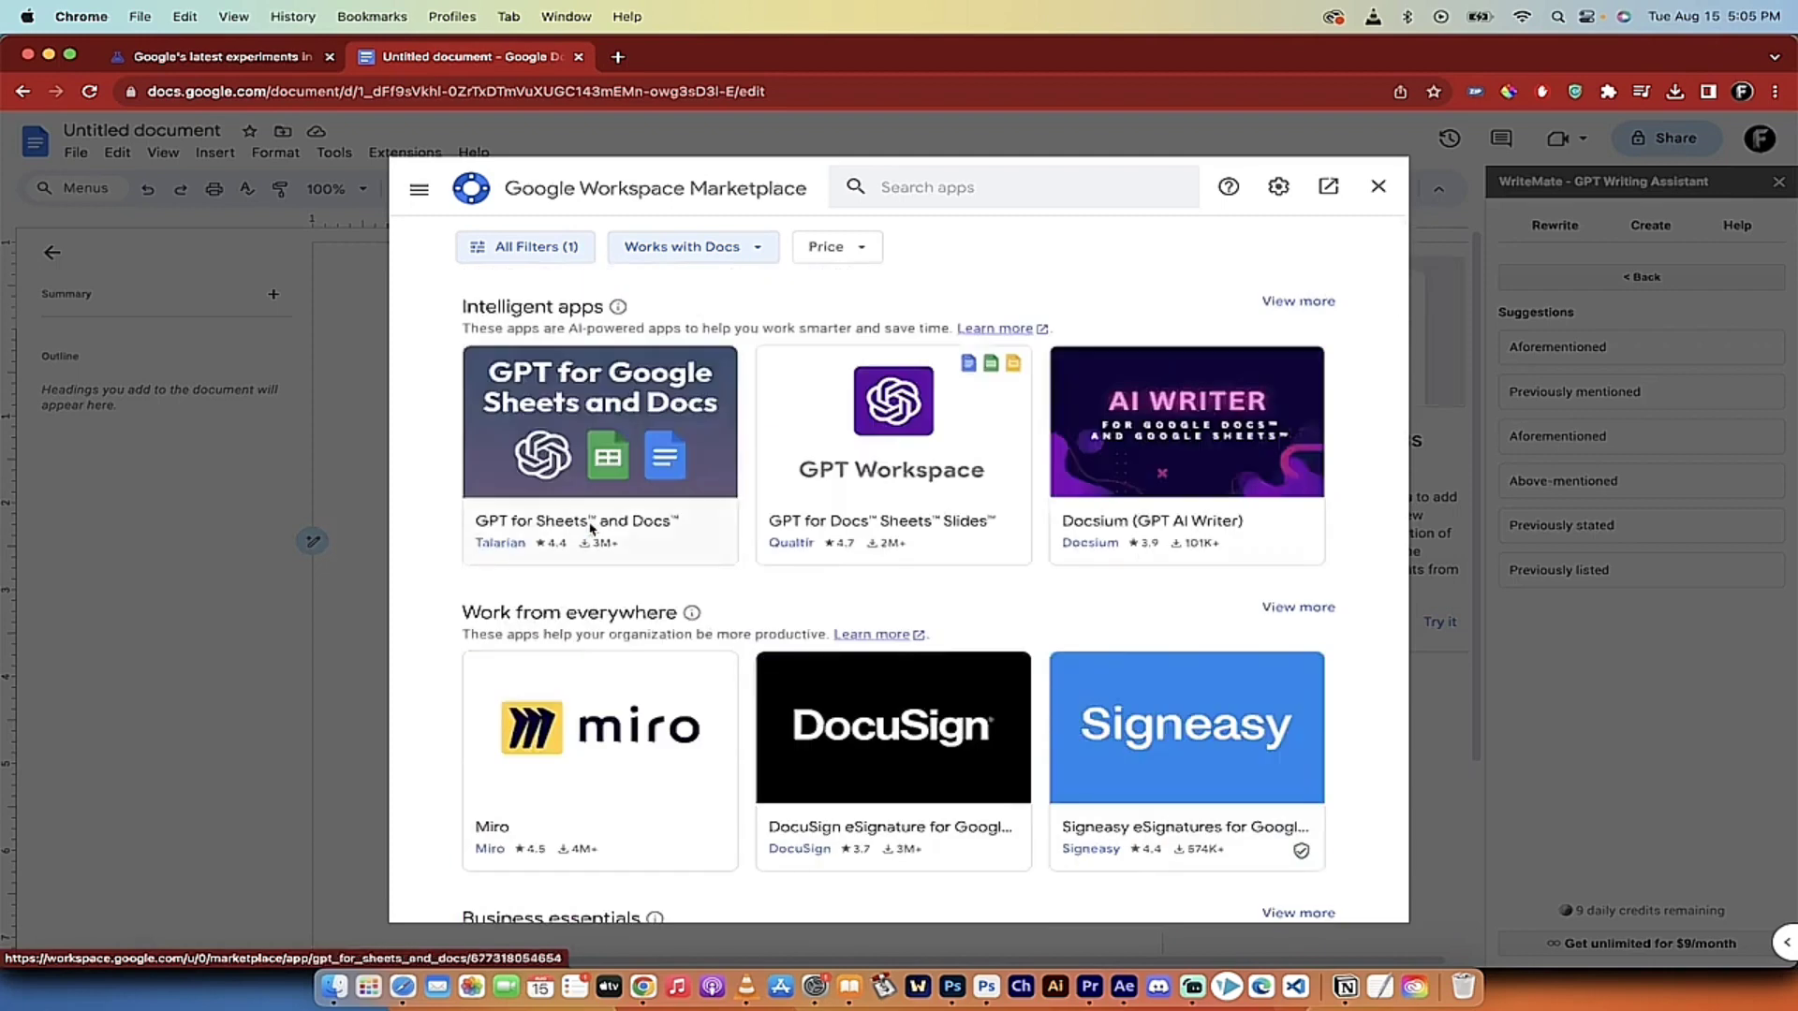